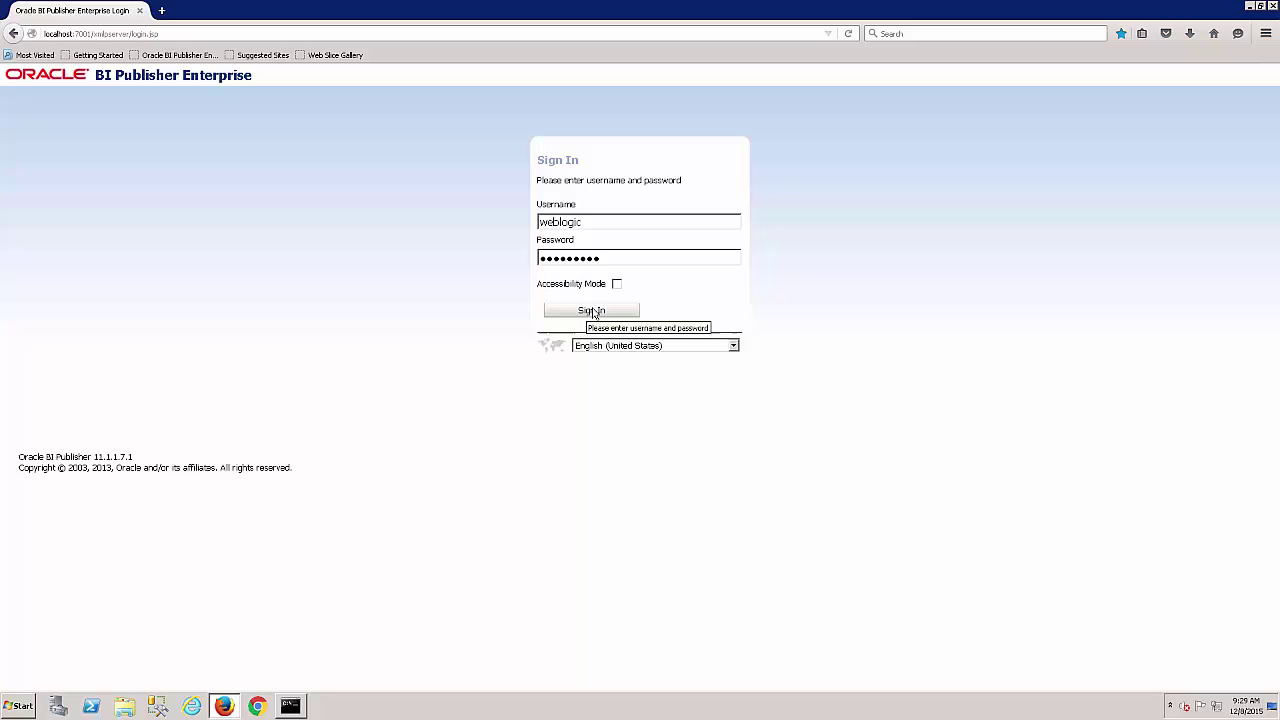
- Sign in to Oracle BI Publisher with the entered username and password
click(592, 311)
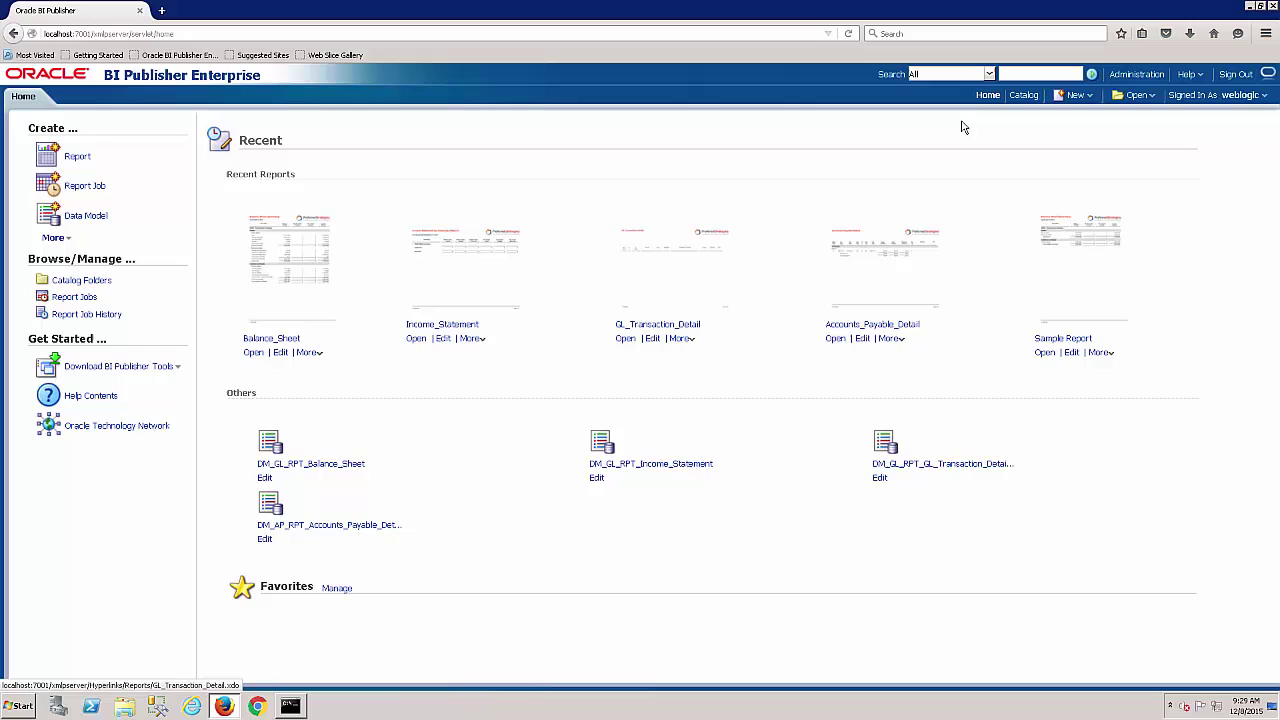
- Browse the catalog to the General Ledger folder and open the Income_Statement report
click(1023, 96)
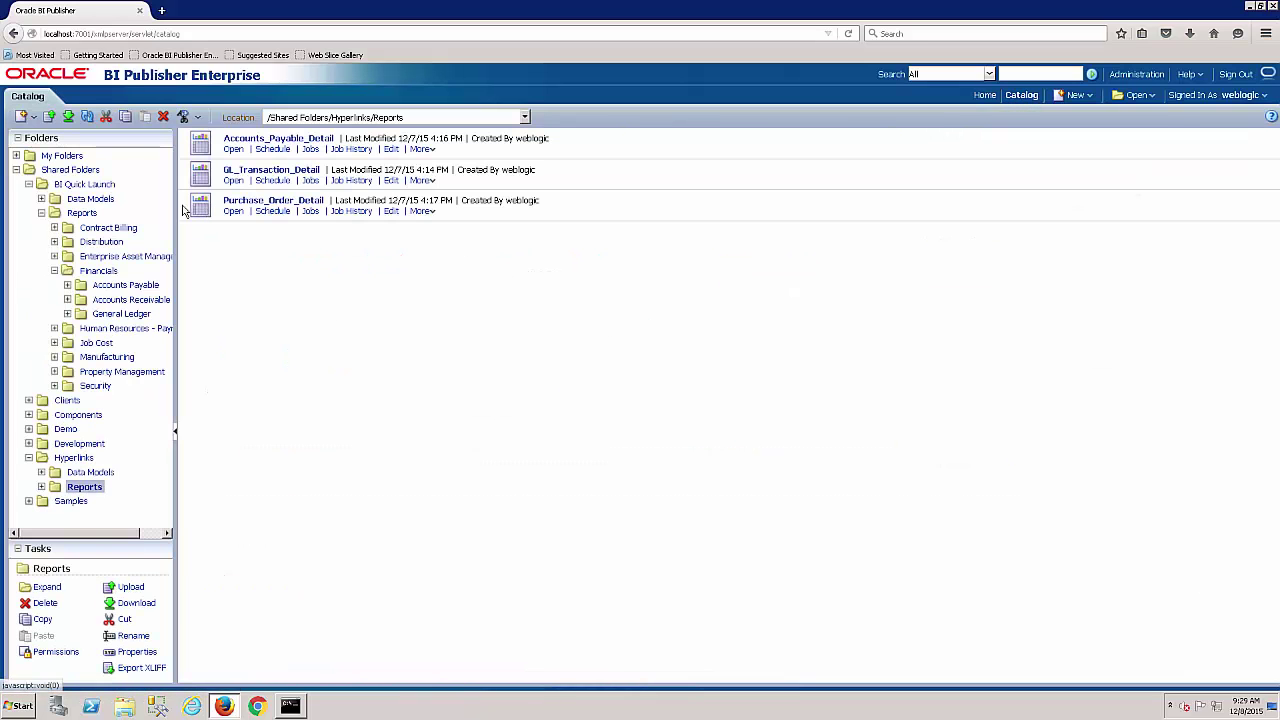
click(117, 316)
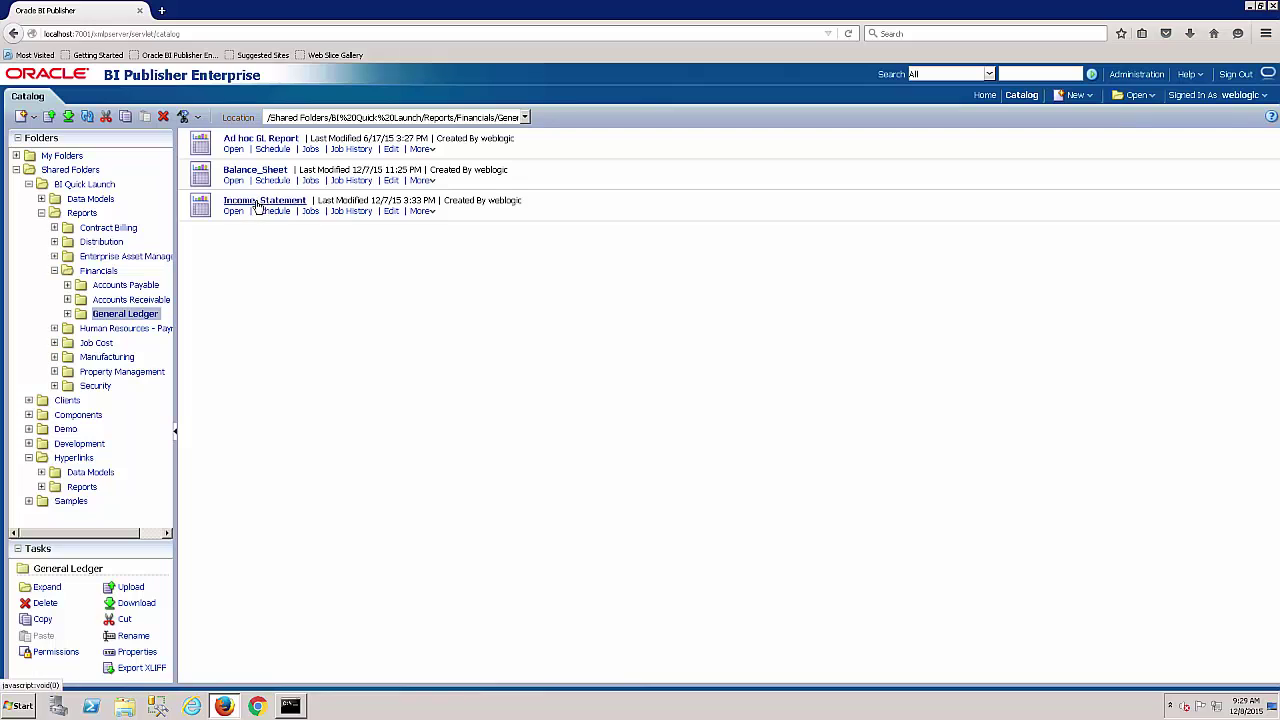
click(236, 213)
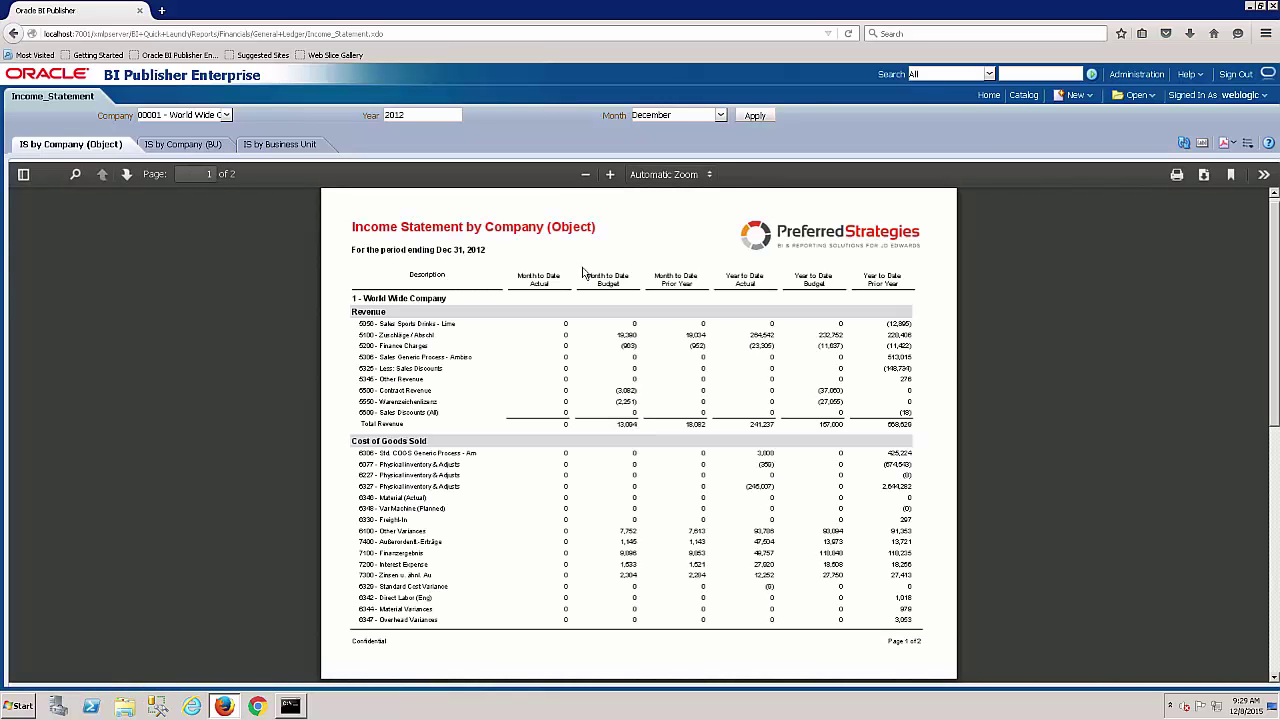
- Set the report viewer zoom to Page Width
click(712, 178)
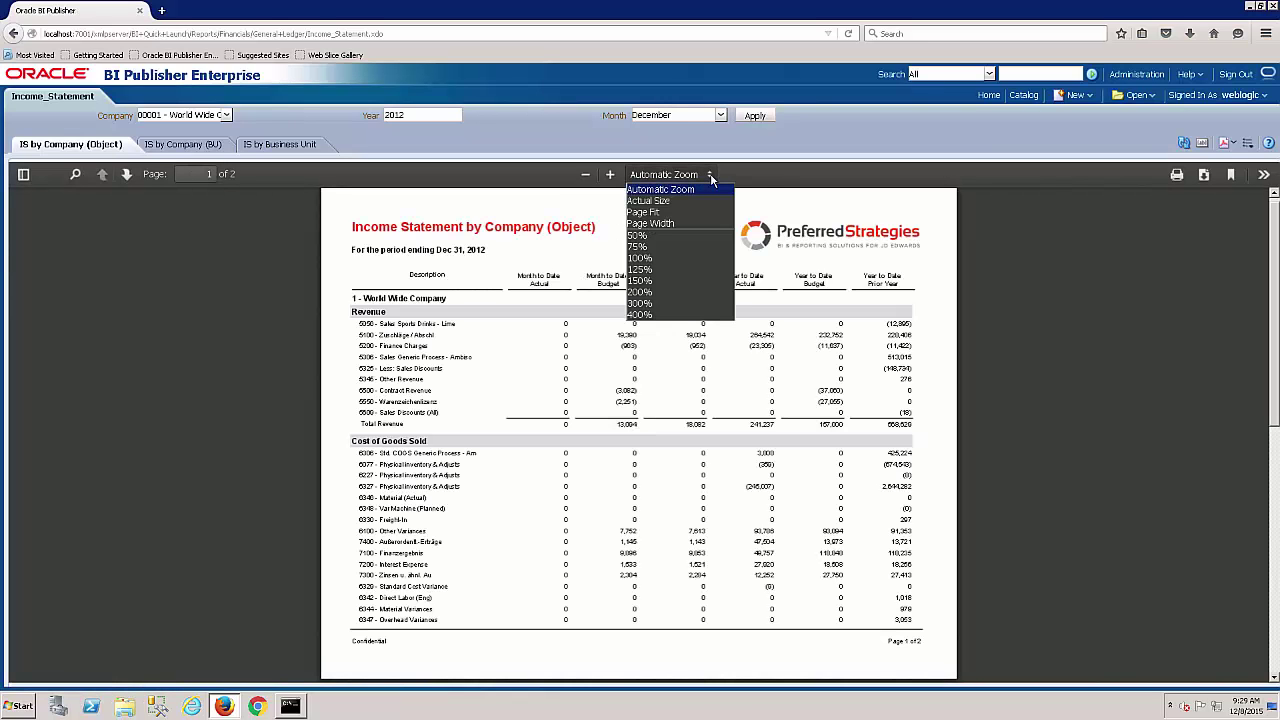
click(680, 223)
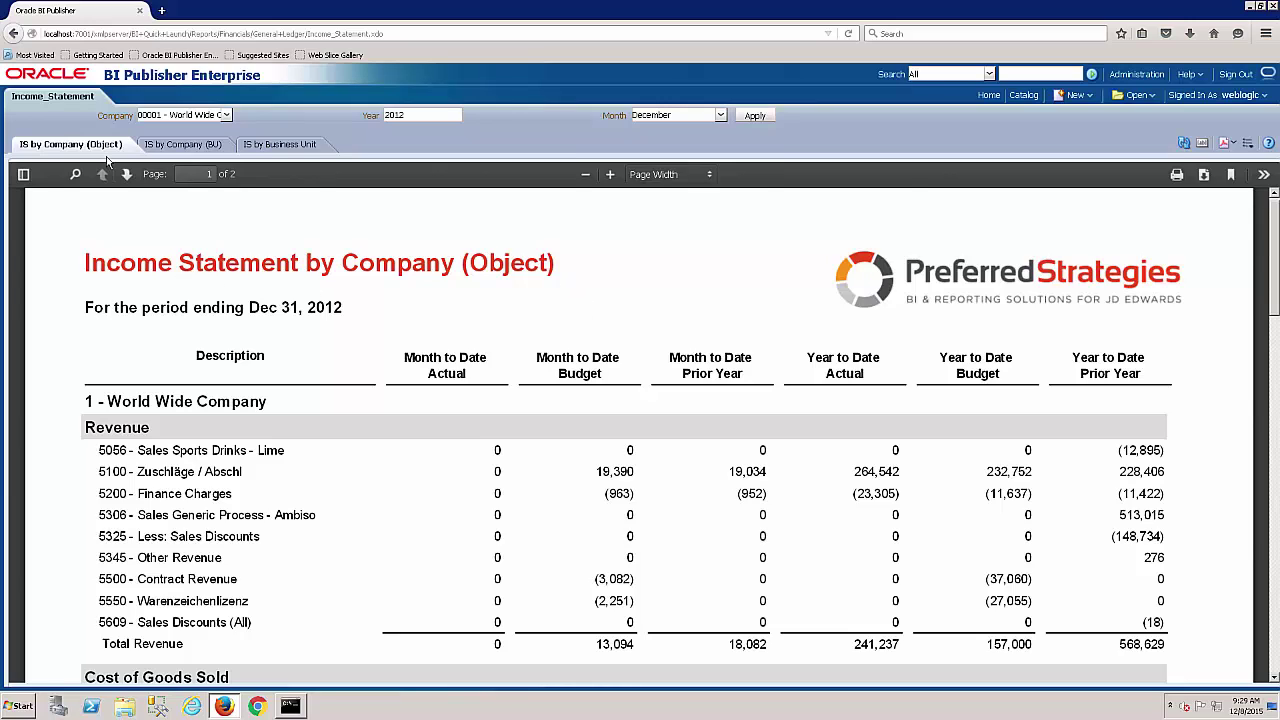
- Rerun the Income Statement for company 00020 - Financial Co and month June, then review the results
click(224, 115)
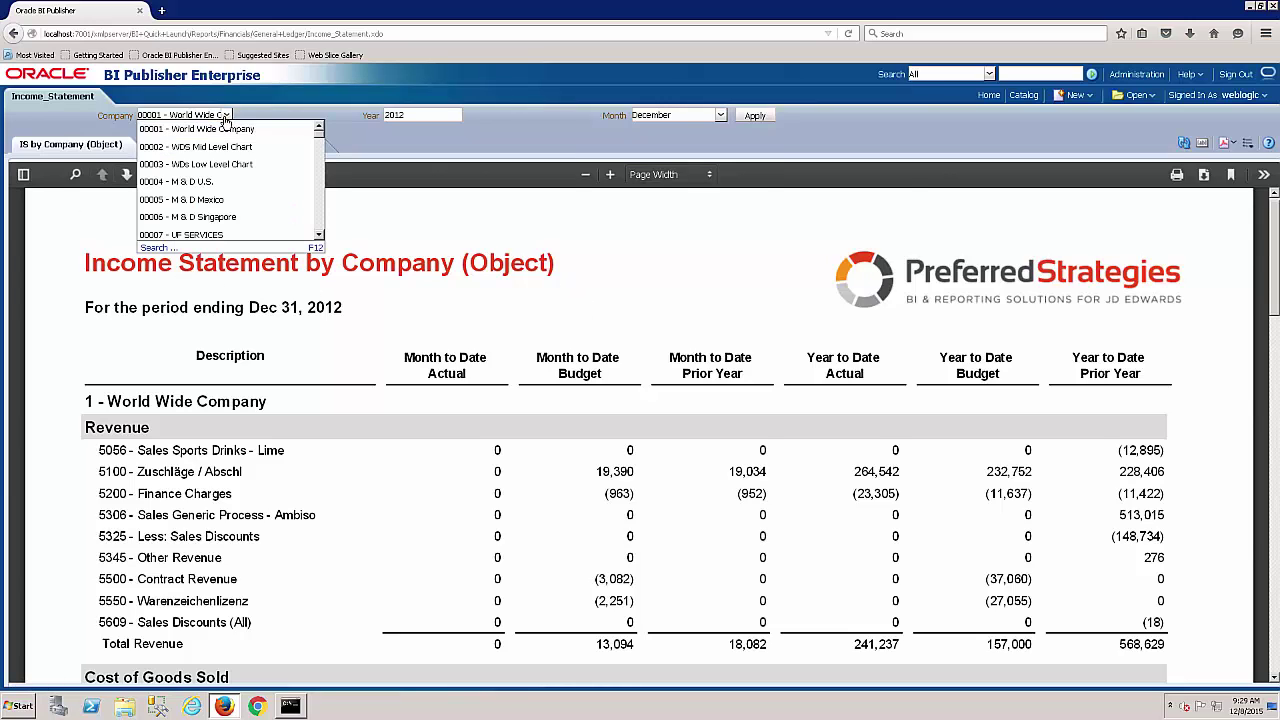
scroll(318, 201, down, 4)
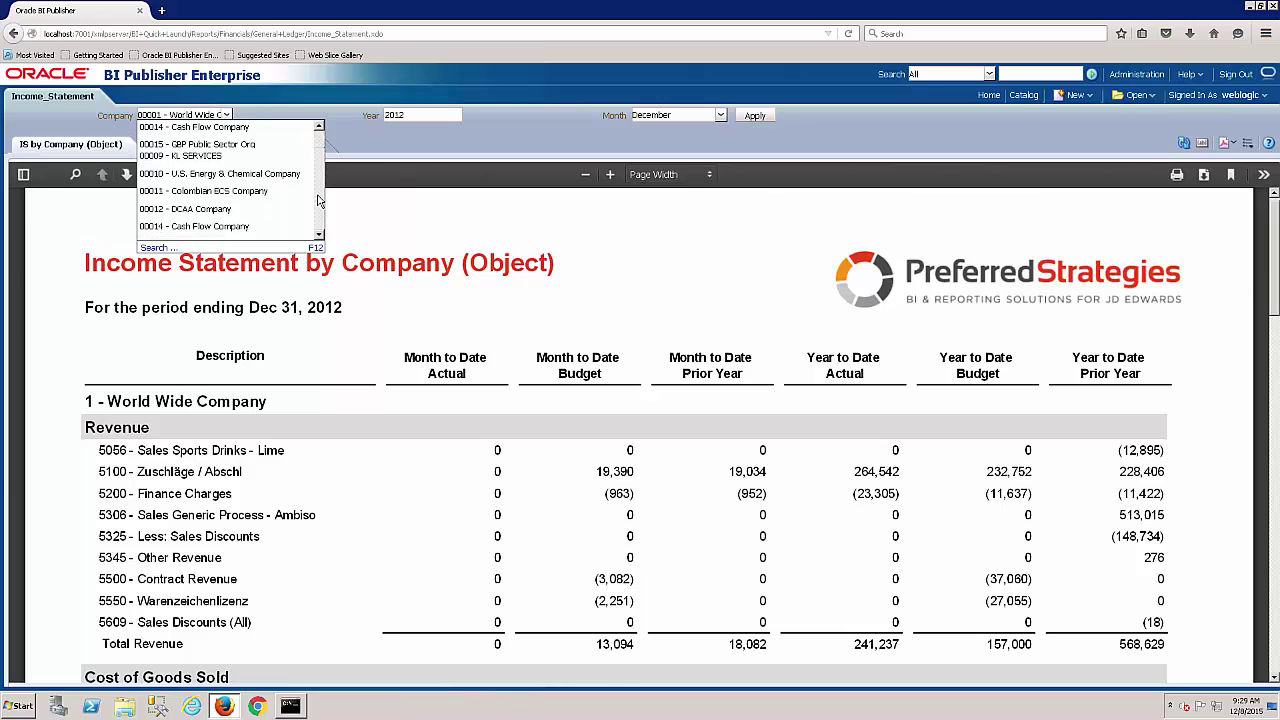
click(196, 213)
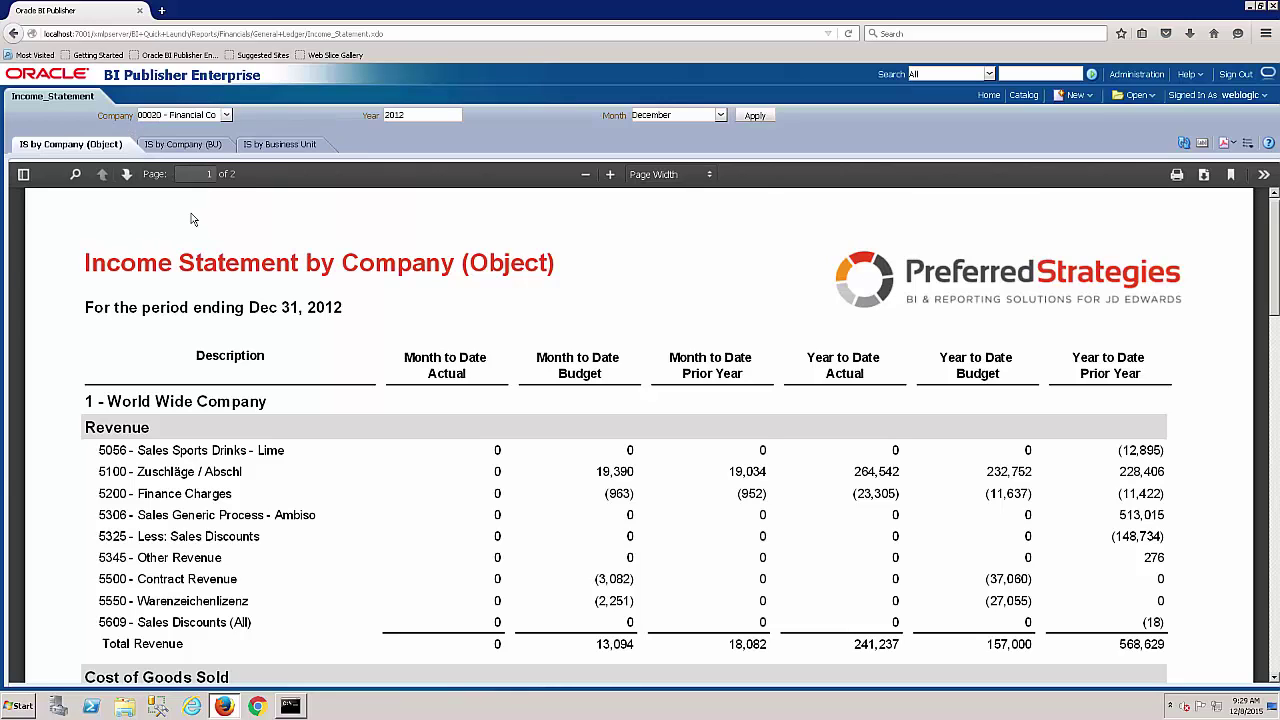
click(706, 116)
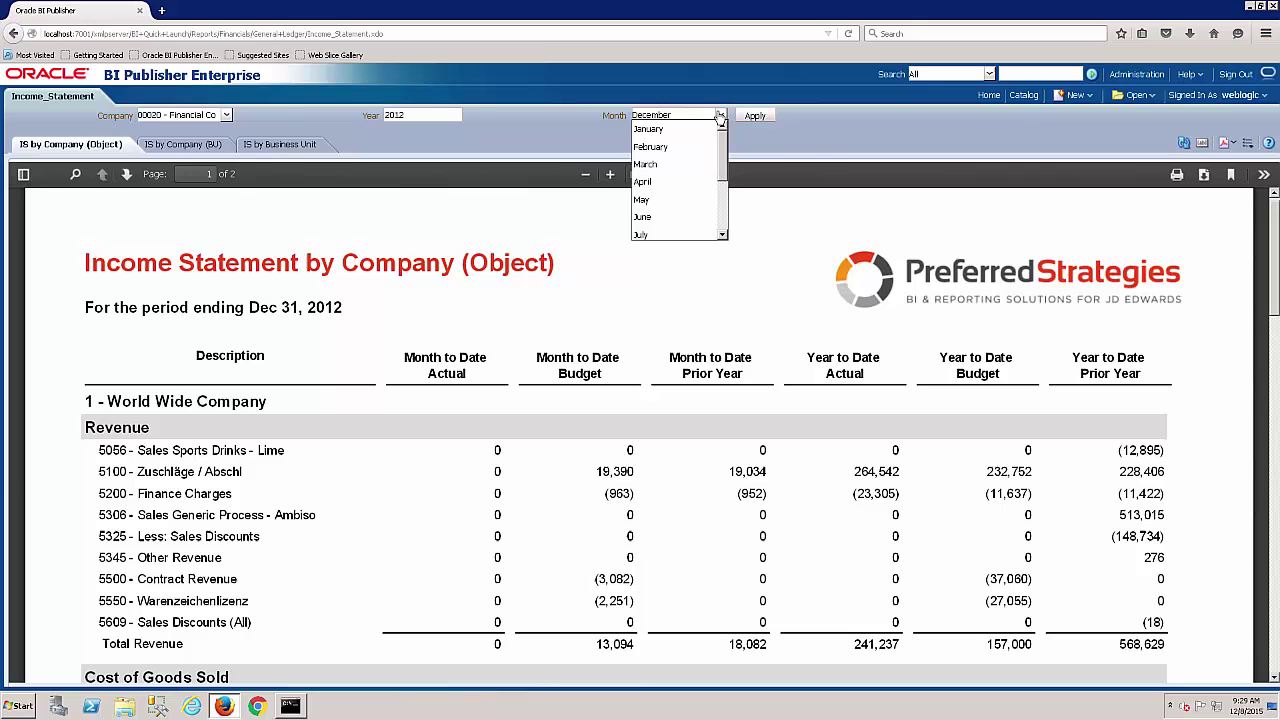
click(648, 216)
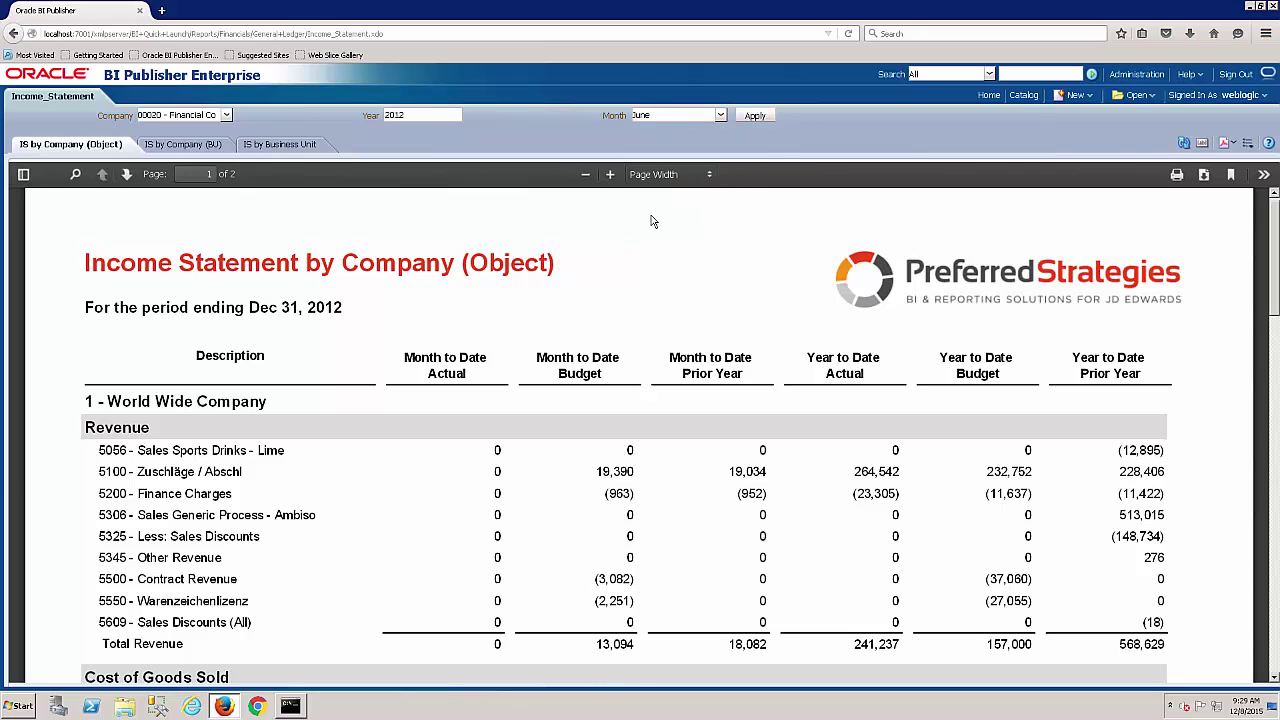
click(756, 116)
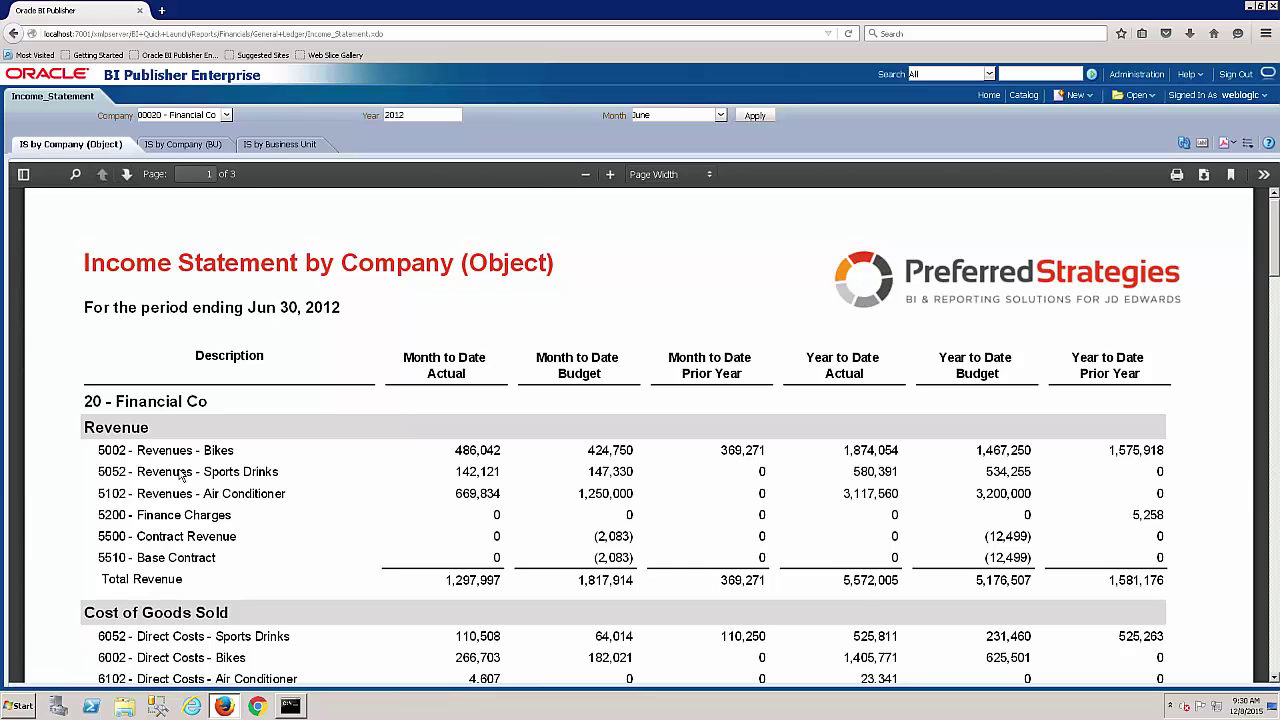
scroll(271, 534, down, 2)
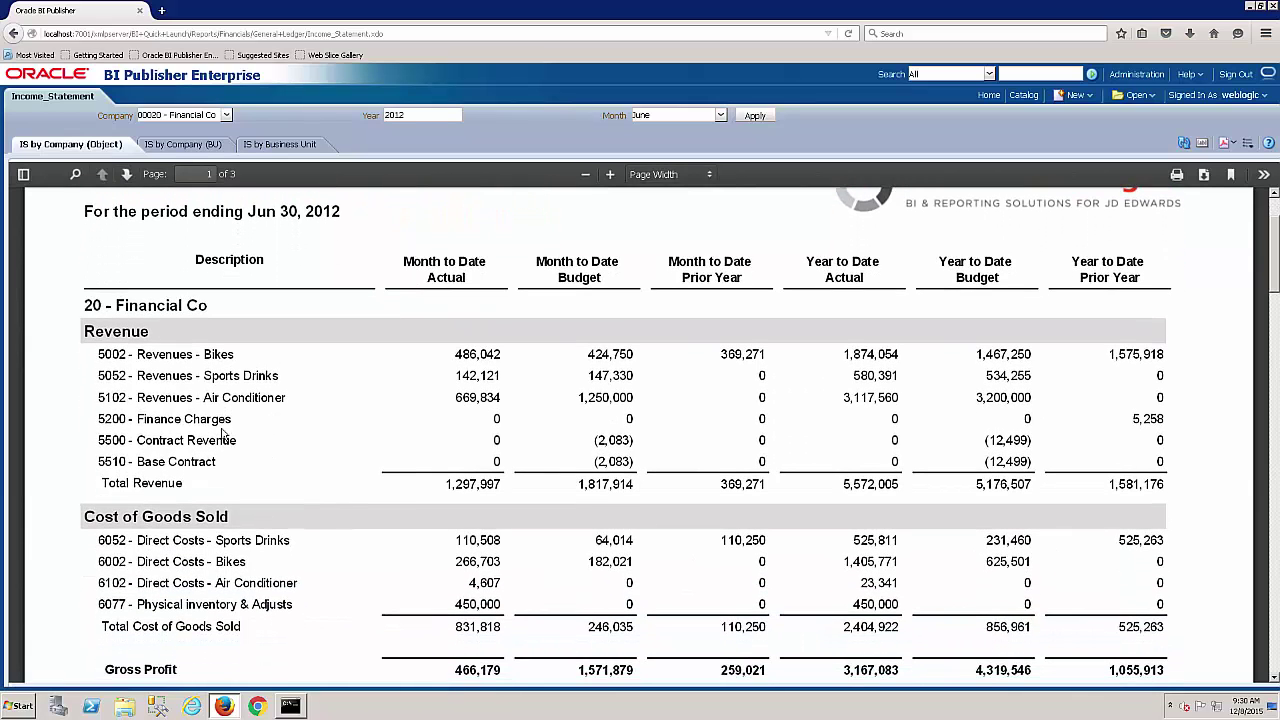
scroll(190, 530, down, 4)
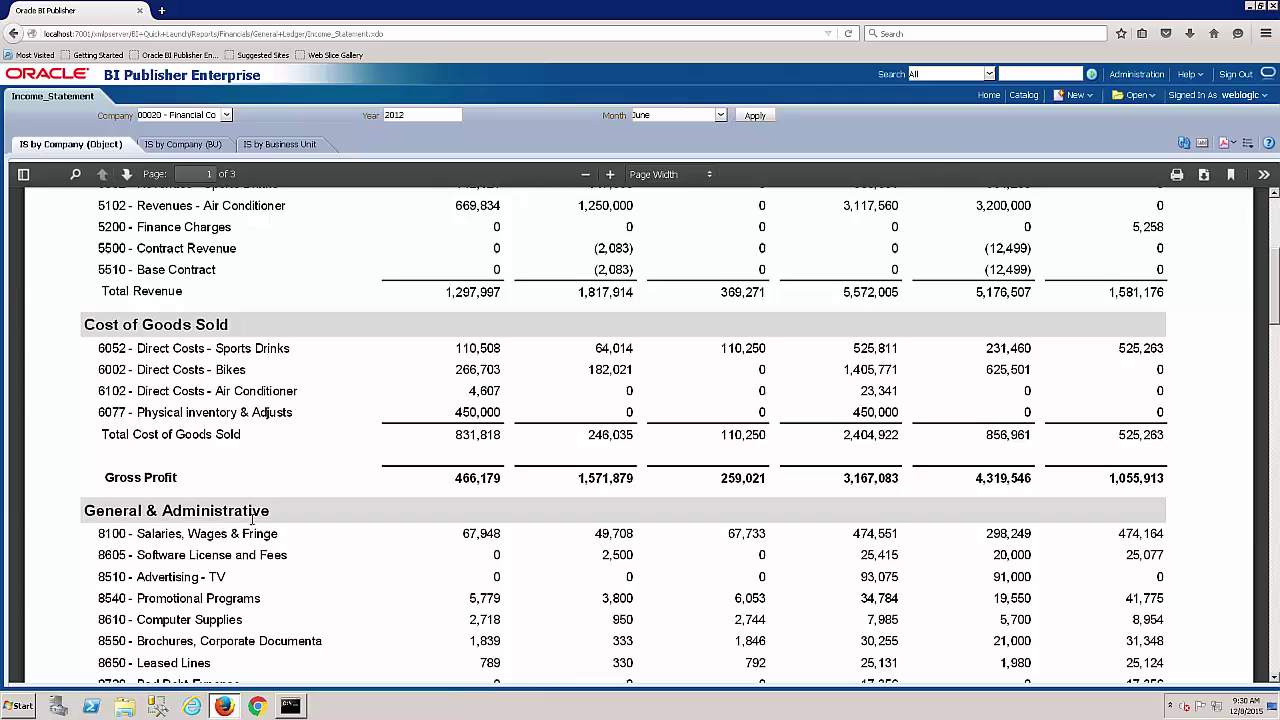
scroll(250, 533, down, 10)
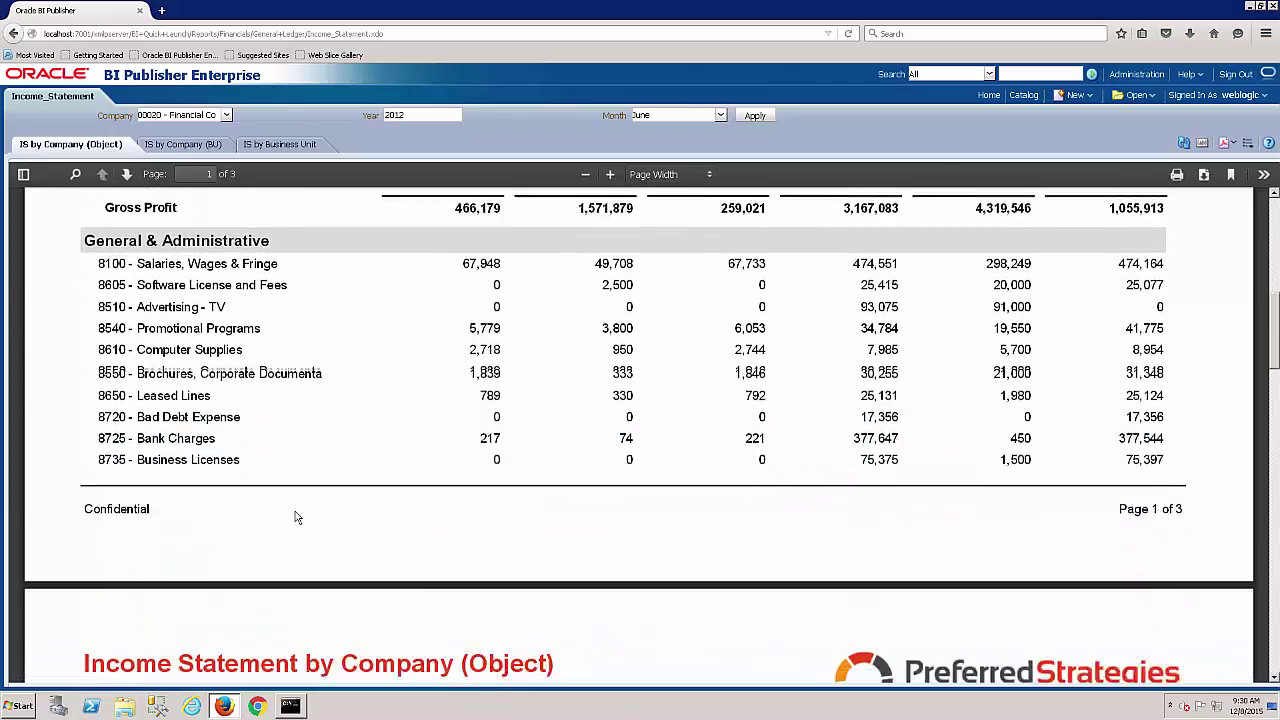
scroll(343, 535, down, 4)
scroll(343, 537, up, 12)
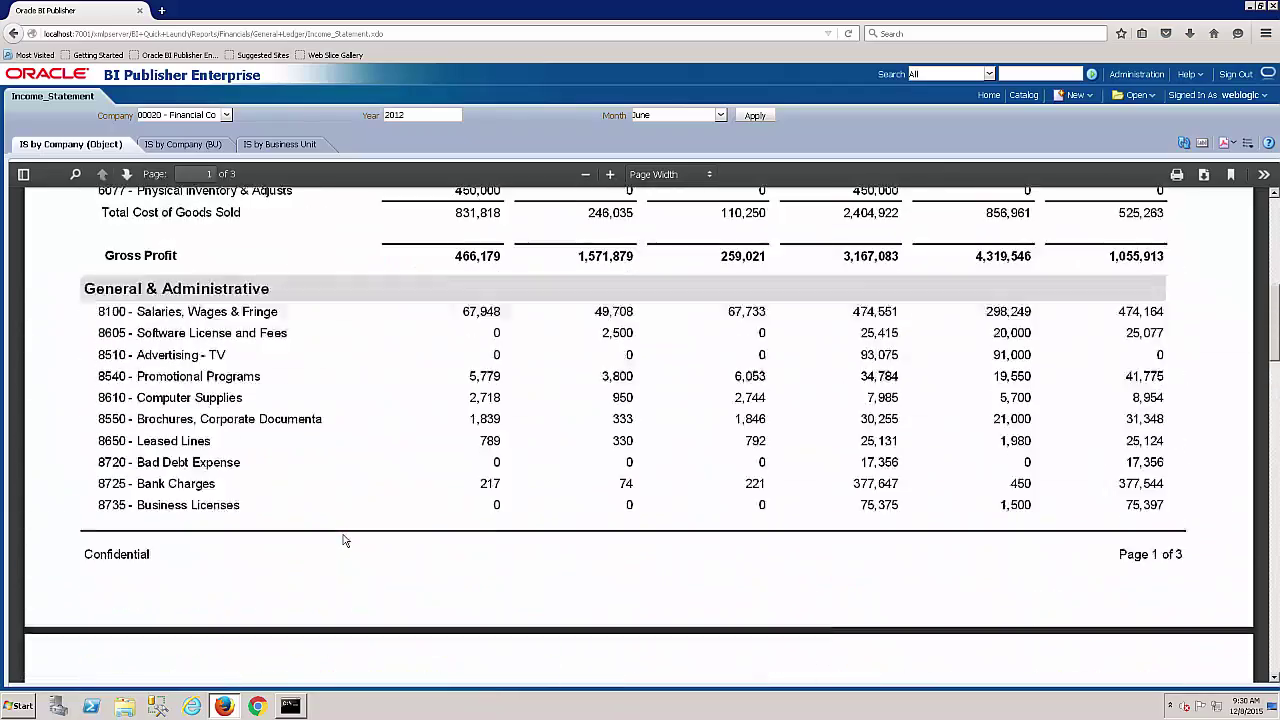
scroll(343, 540, up, 7)
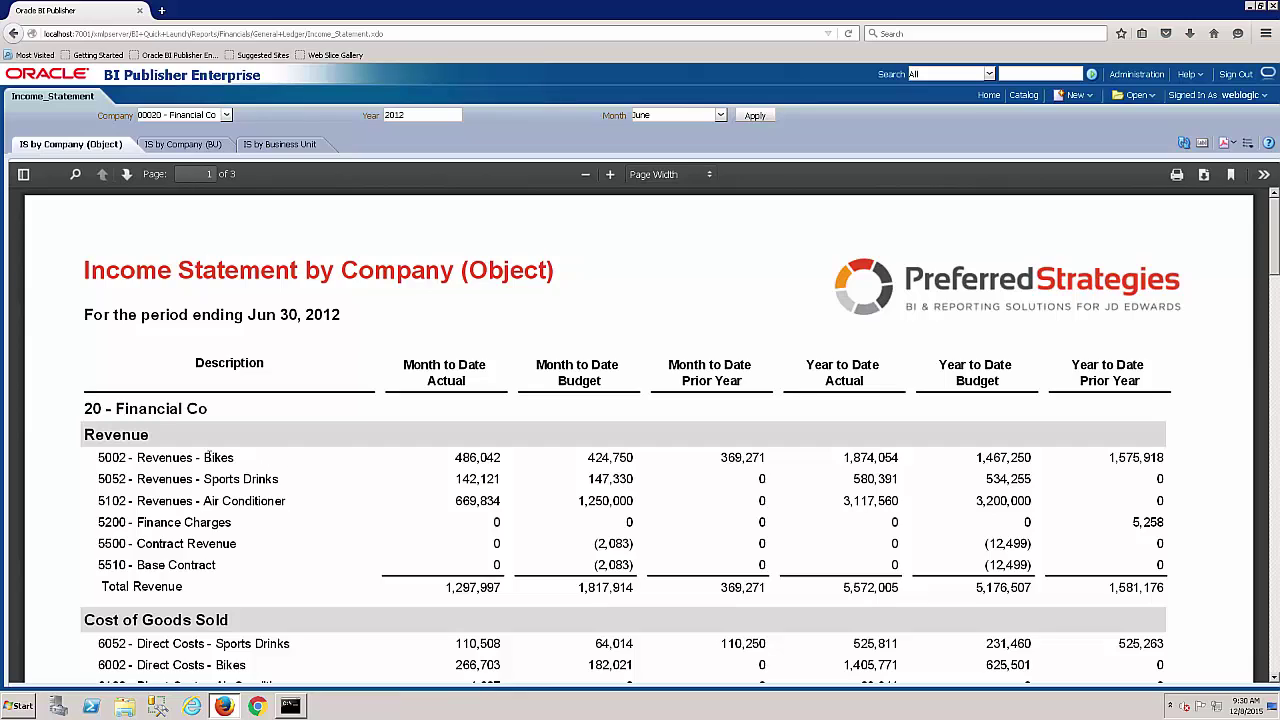
- Switch the report to the IS by Company (BU) layout
click(187, 145)
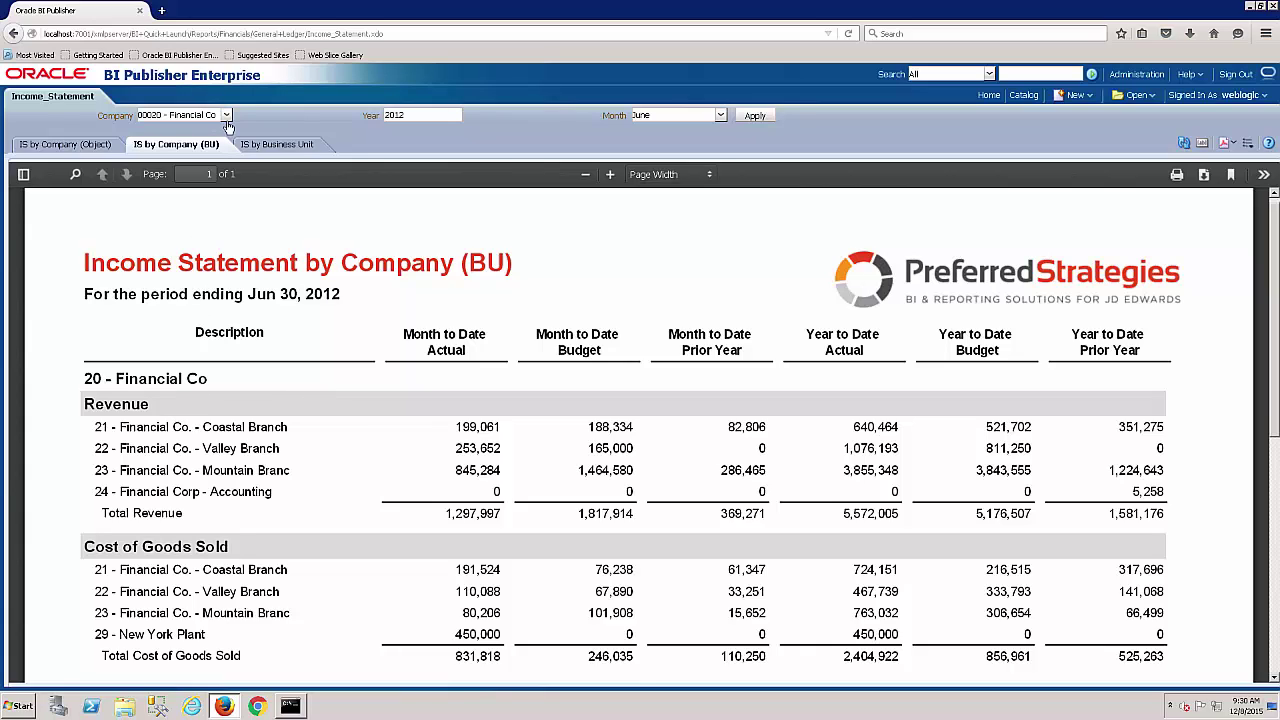
- In the IS by Business Unit layout, drill into account 8550 - Brochures under General & Administrative
click(289, 146)
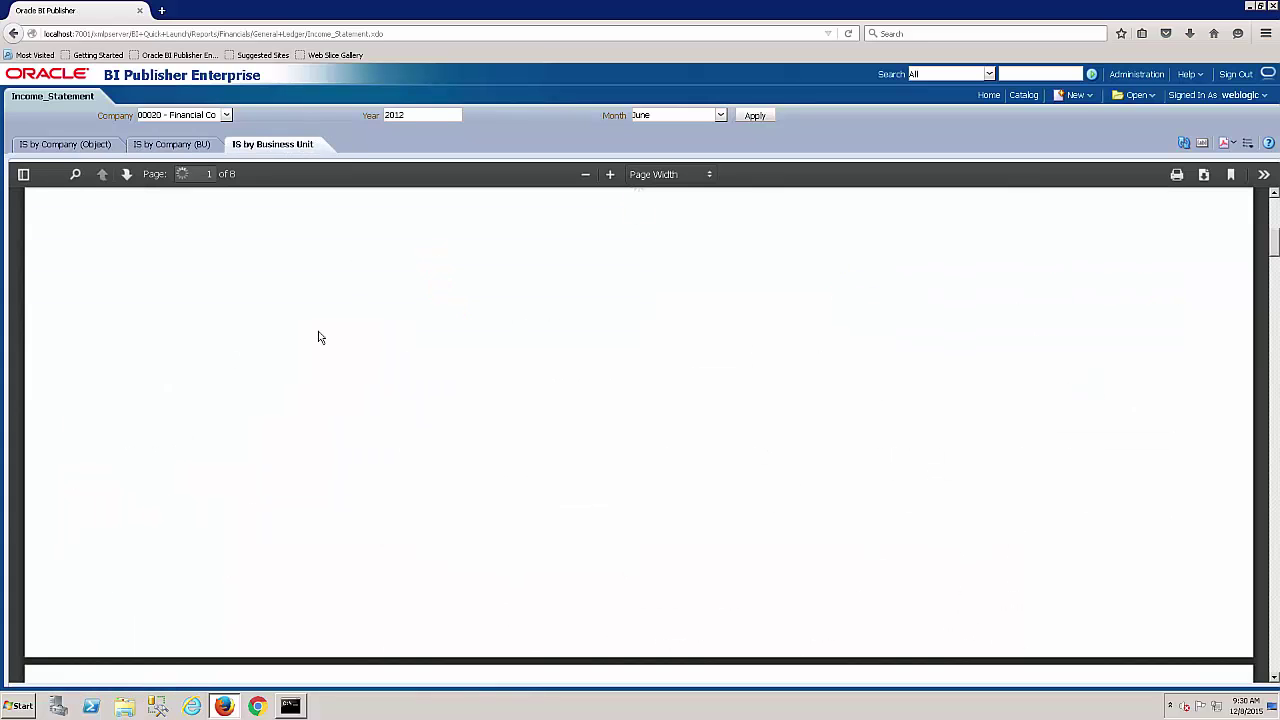
scroll(321, 338, up, 5)
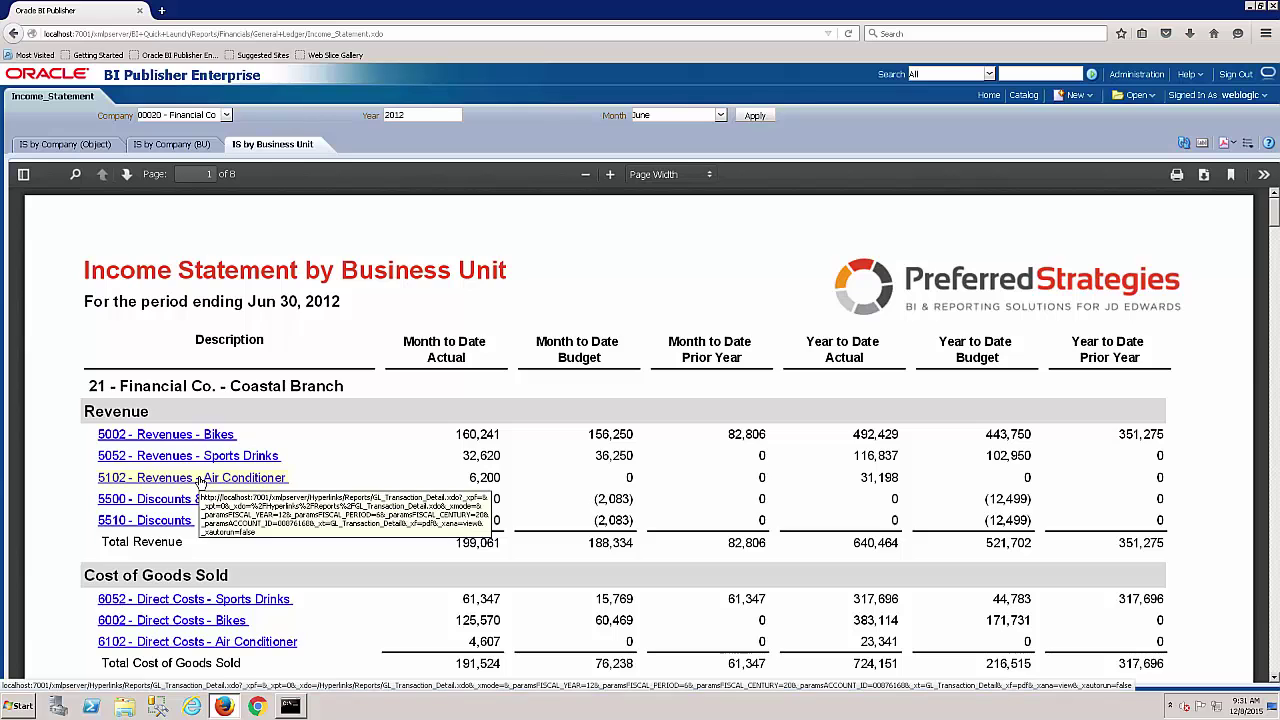
scroll(311, 569, down, 2)
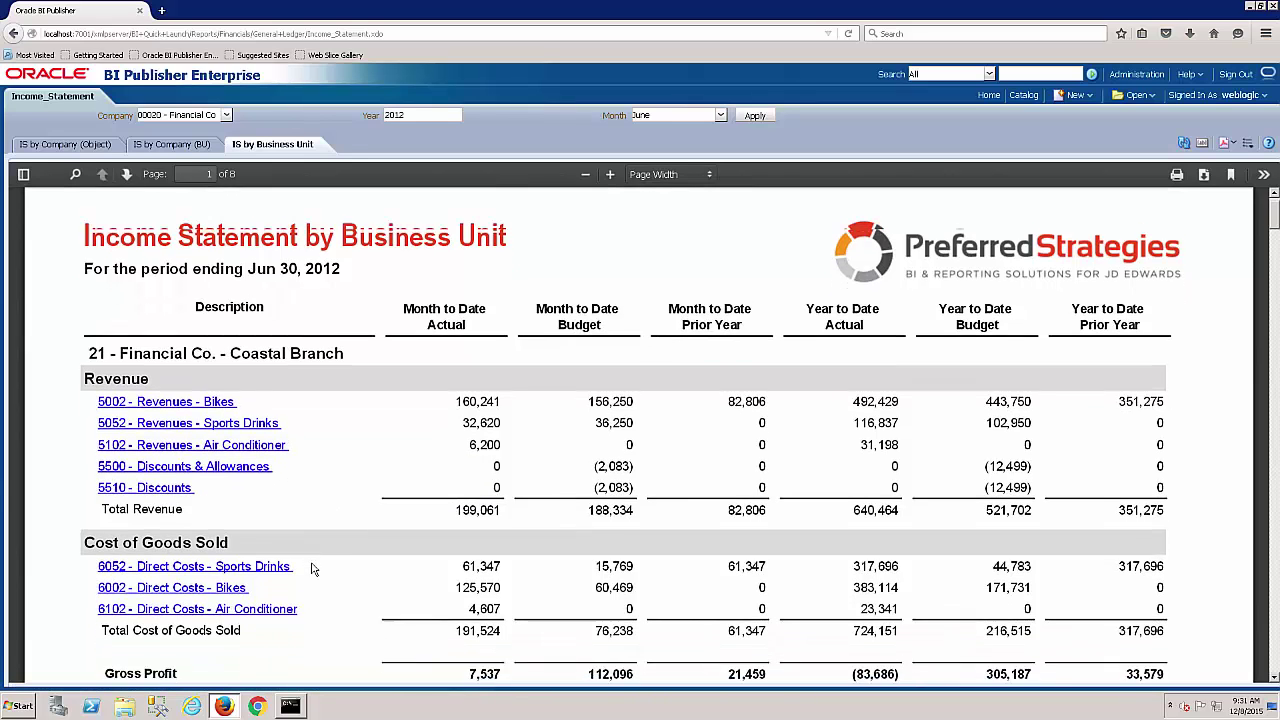
scroll(311, 569, down, 2)
scroll(358, 518, up, 1)
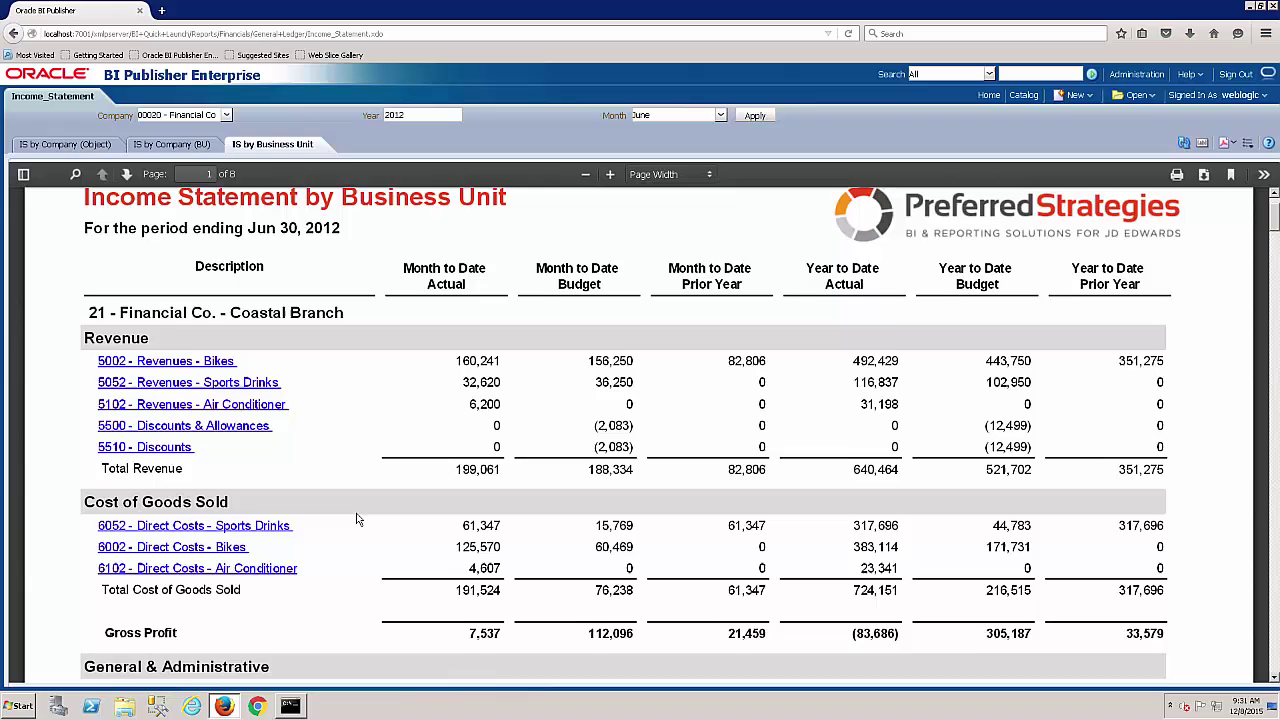
scroll(358, 518, up, 3)
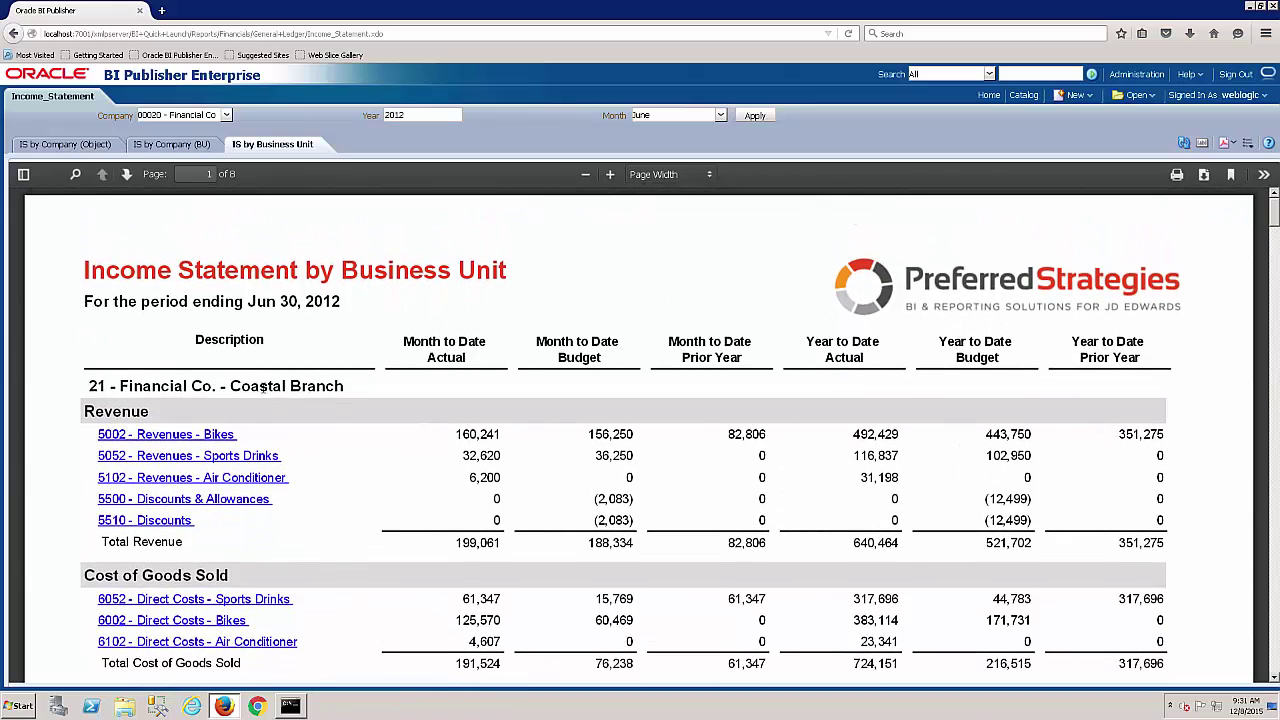
scroll(434, 514, down, 4)
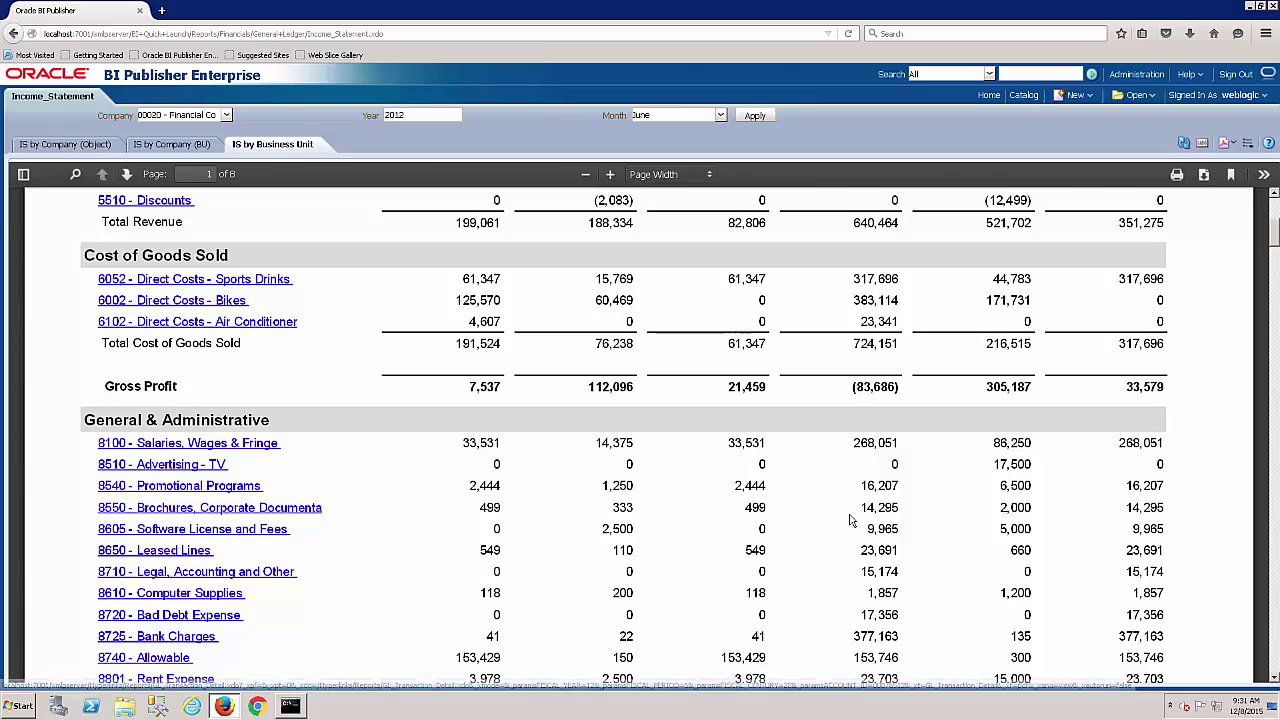
click(240, 511)
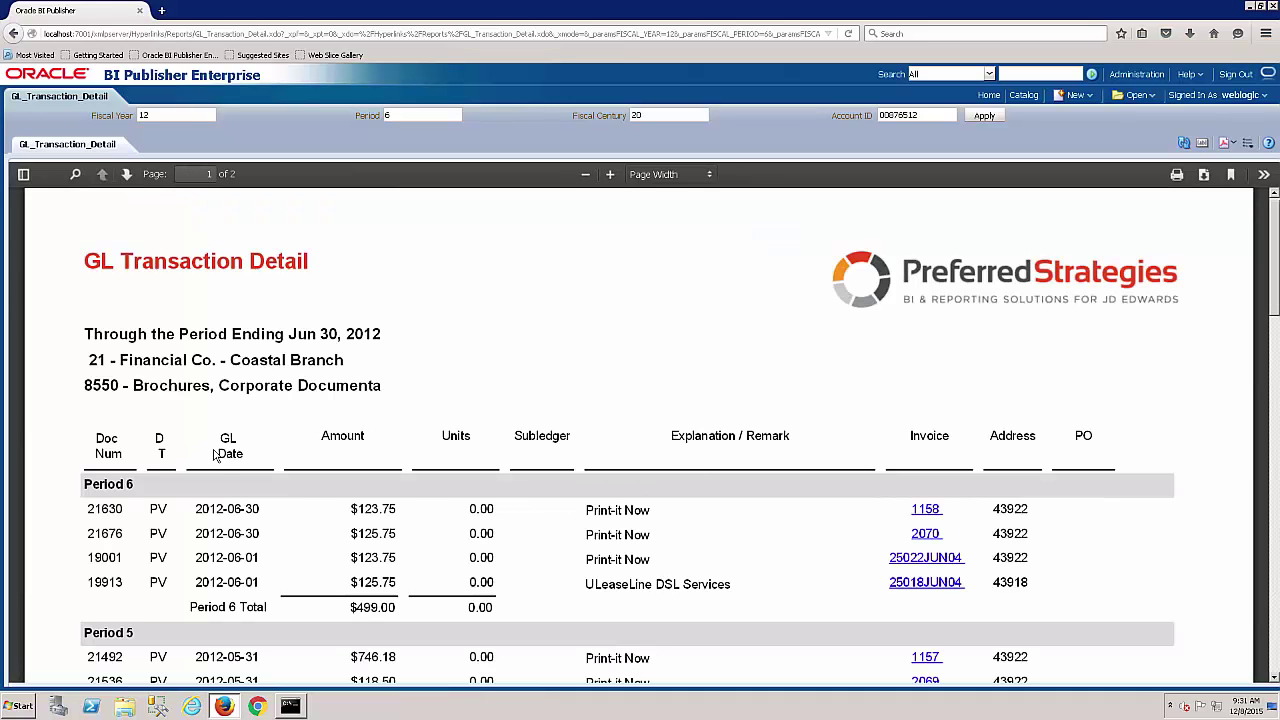
- Review the 8550 - Brochures GL transactions for Periods 6 and 5
scroll(218, 456, down, 3)
scroll(231, 486, down, 2)
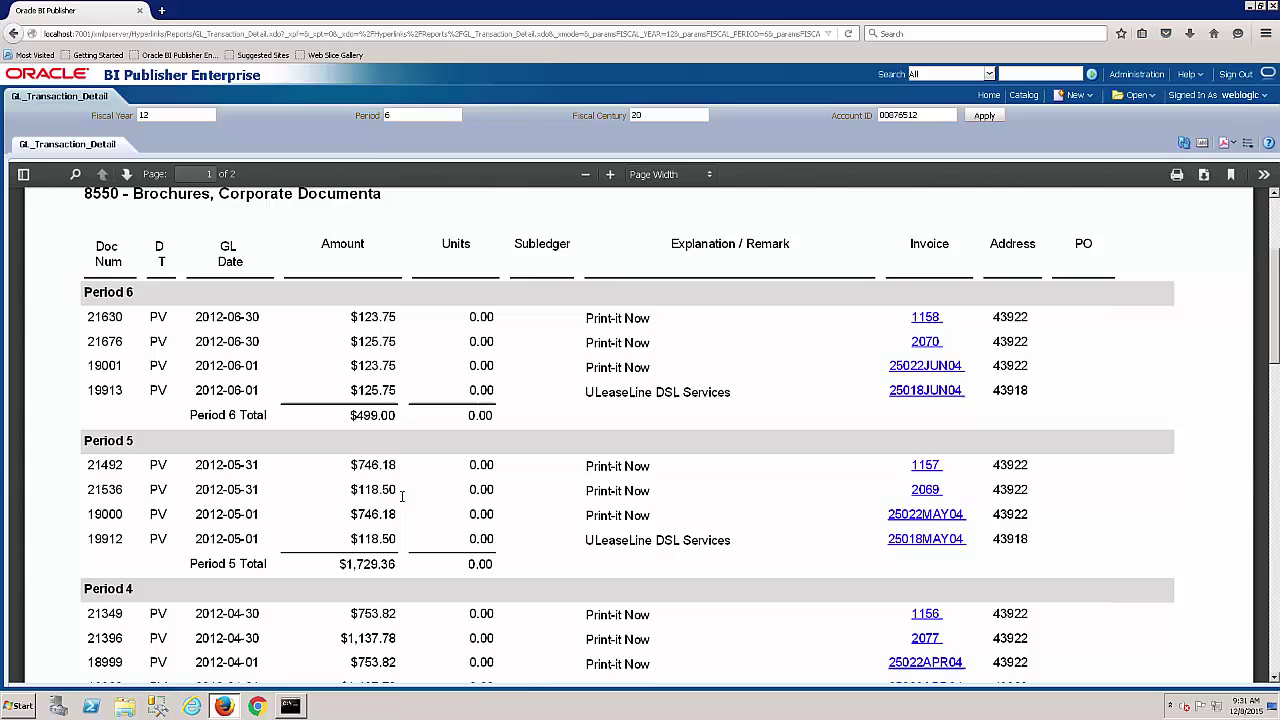
scroll(48, 488, up, 3)
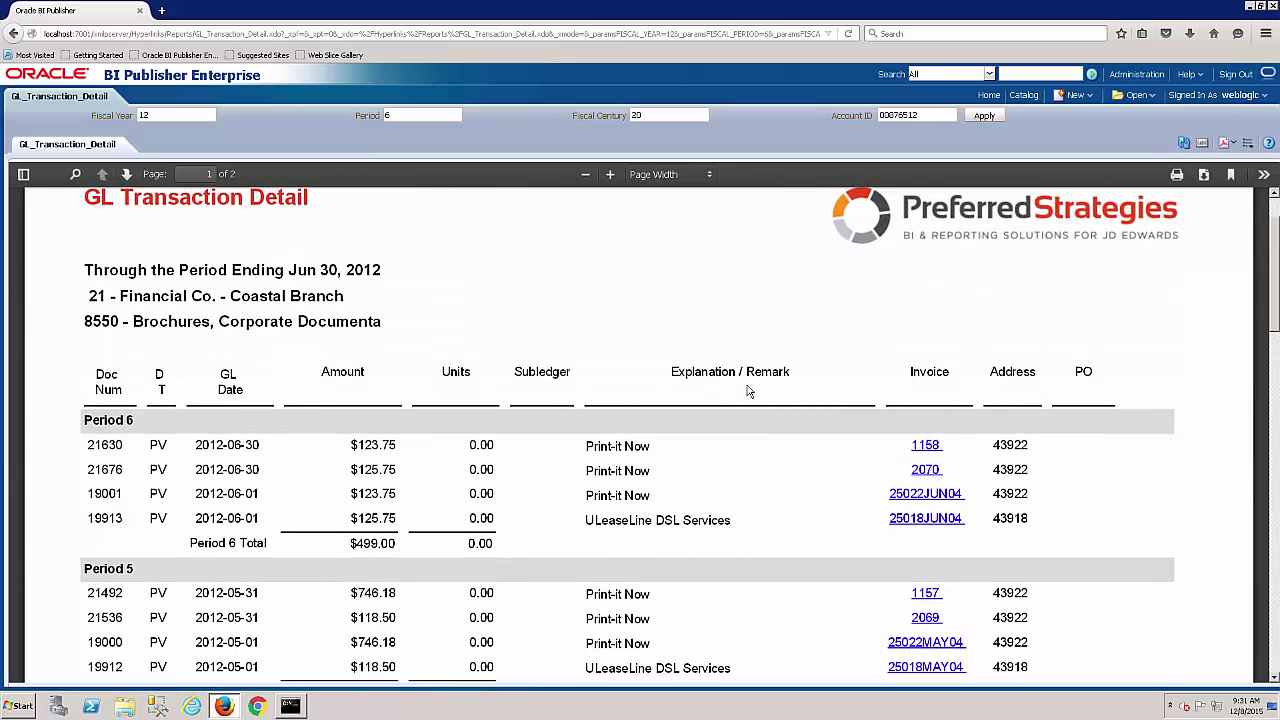
click(923, 452)
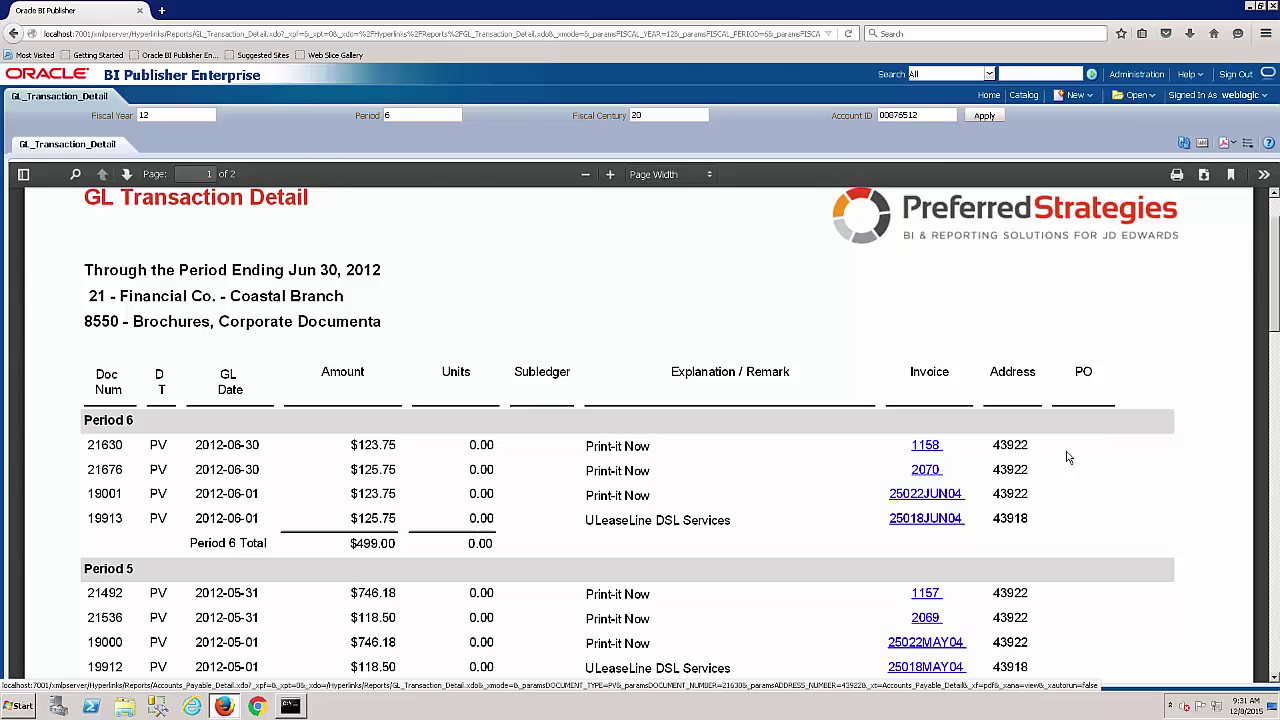
- Drill into invoice 1158 to view its Accounts Payable Detail (document 21630, $123.75)
click(926, 448)
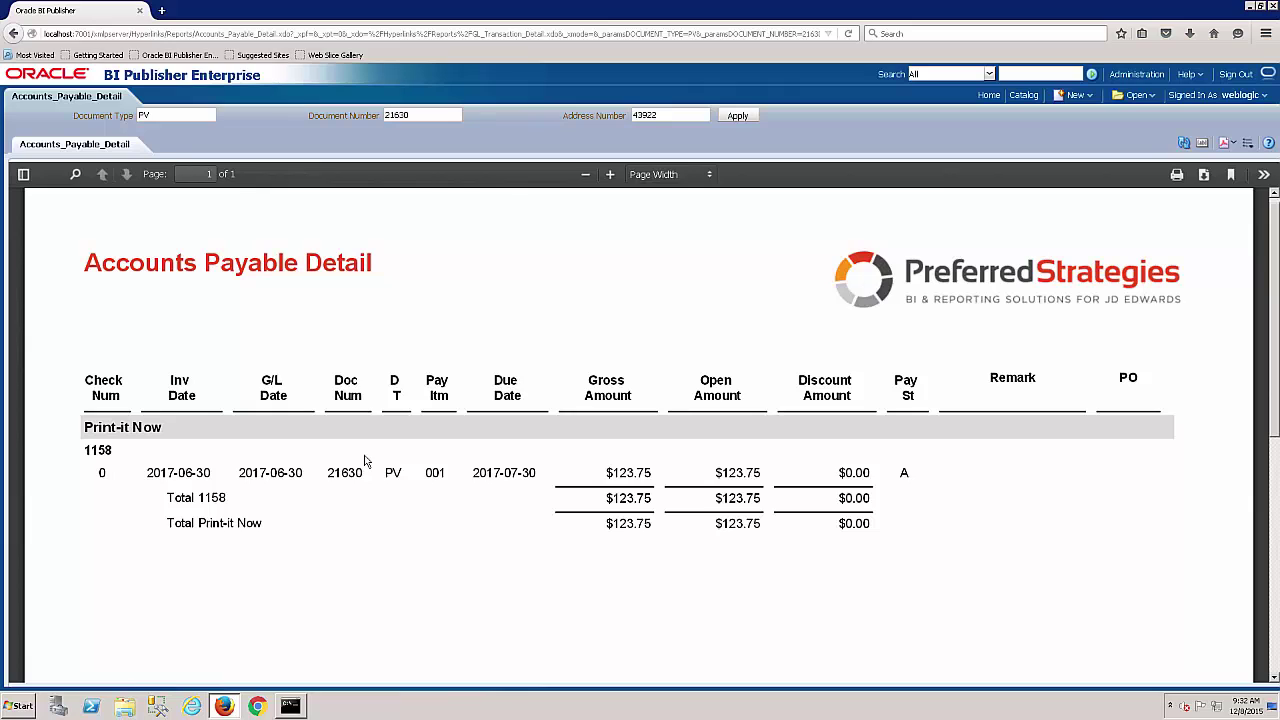
- Go back from the payable detail and return to the General Ledger catalog folder
click(14, 34)
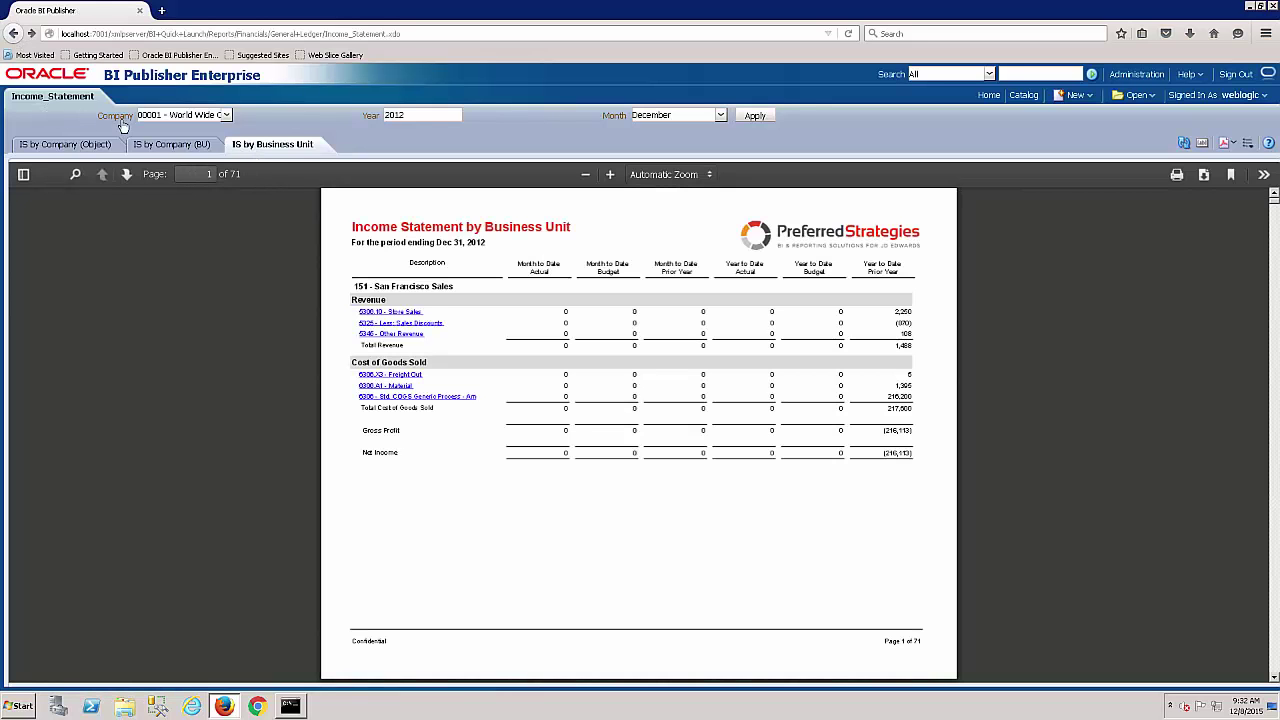
click(1026, 98)
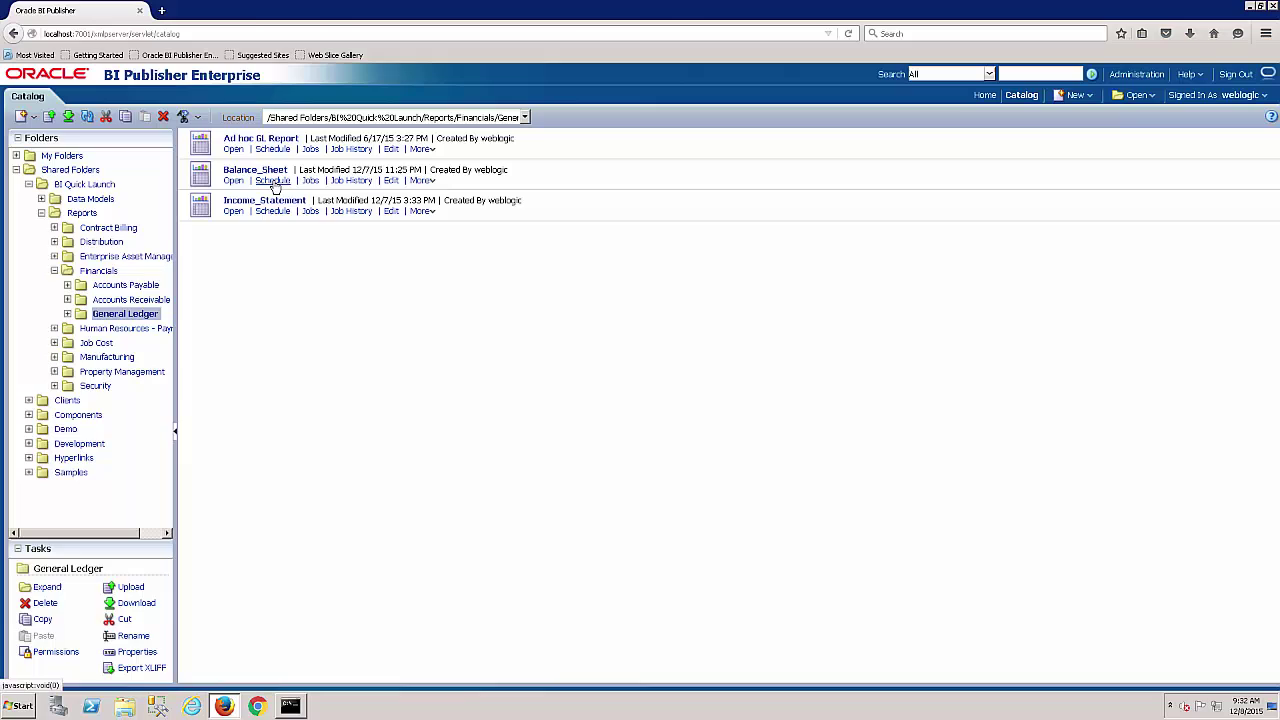
- Schedule Balance_Sheet with first output BS Detail using the Balance Sheet (Detail) layout as PDF
click(274, 184)
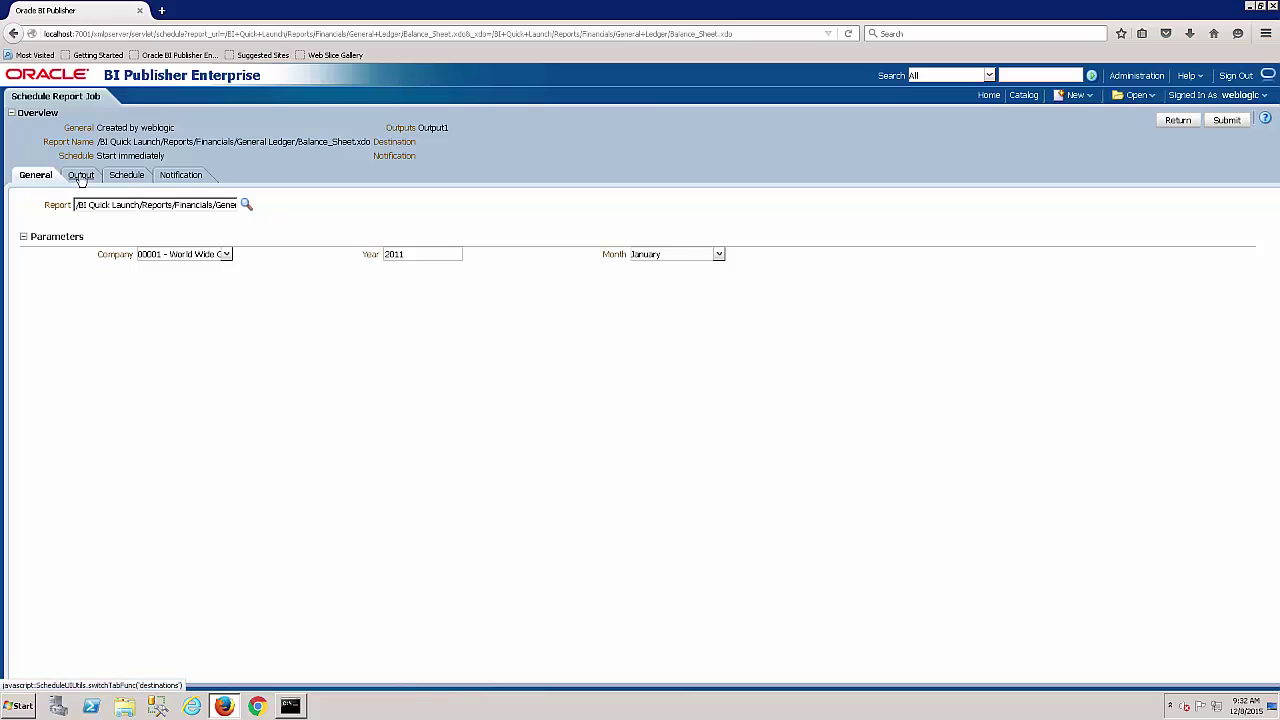
click(81, 176)
double_click(62, 299)
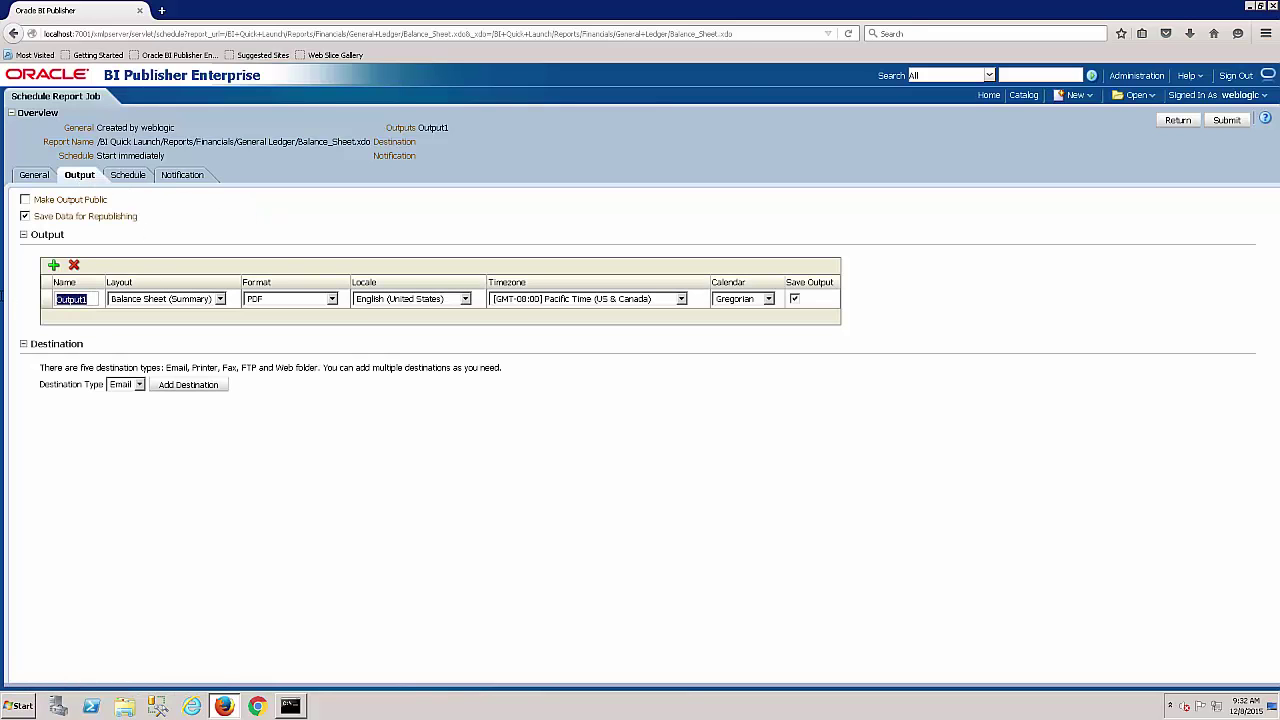
text(BS Detail)
click(220, 299)
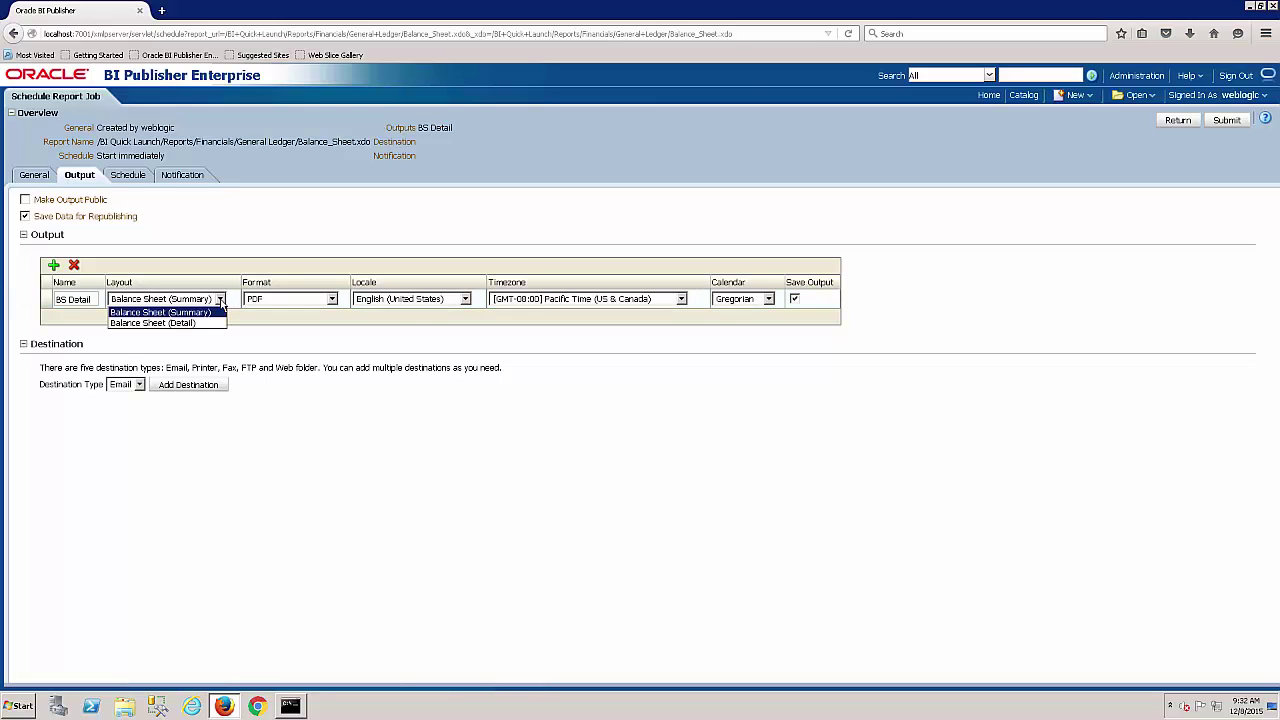
click(182, 323)
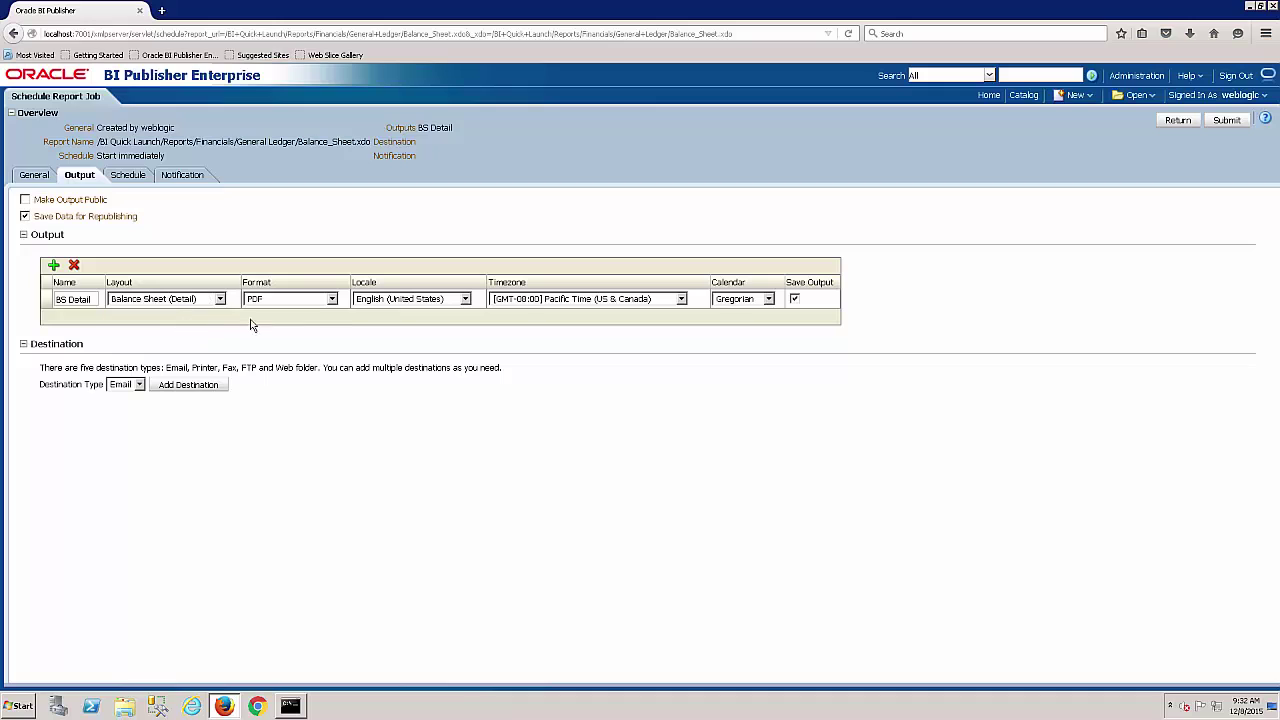
click(332, 299)
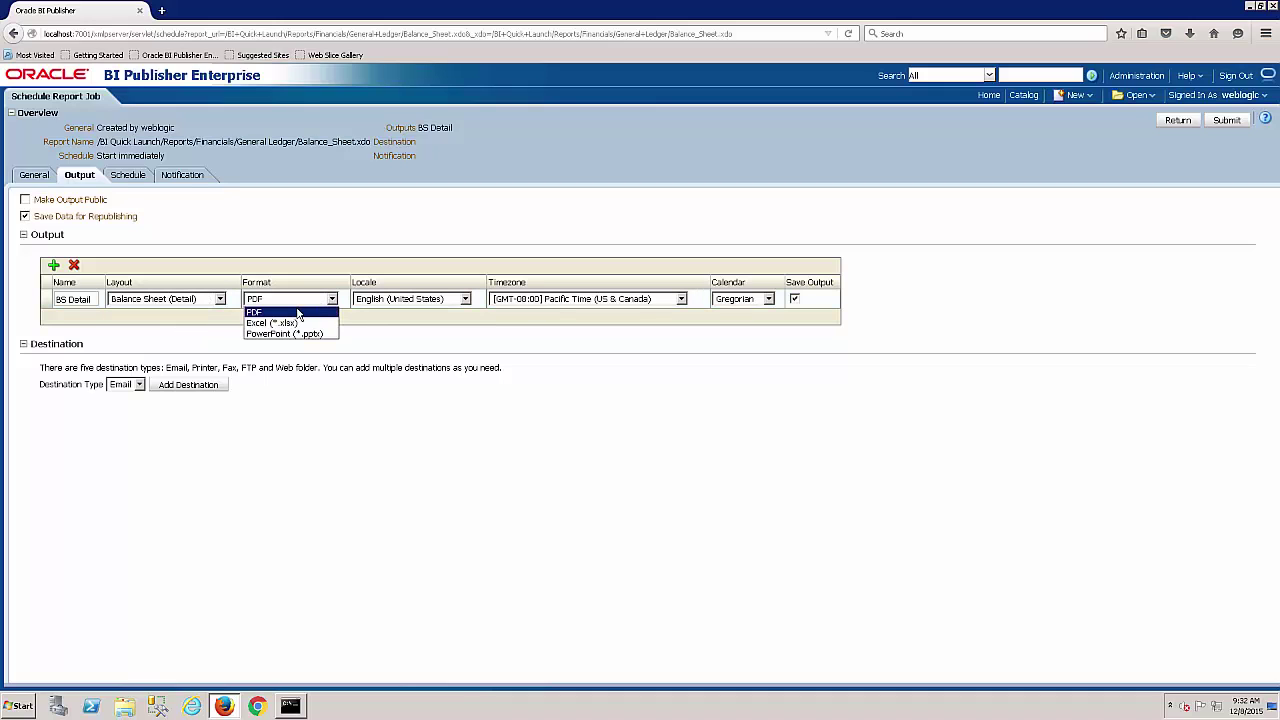
click(297, 313)
- Add a second output named BS Summary; an email destination is added and then removed
click(53, 265)
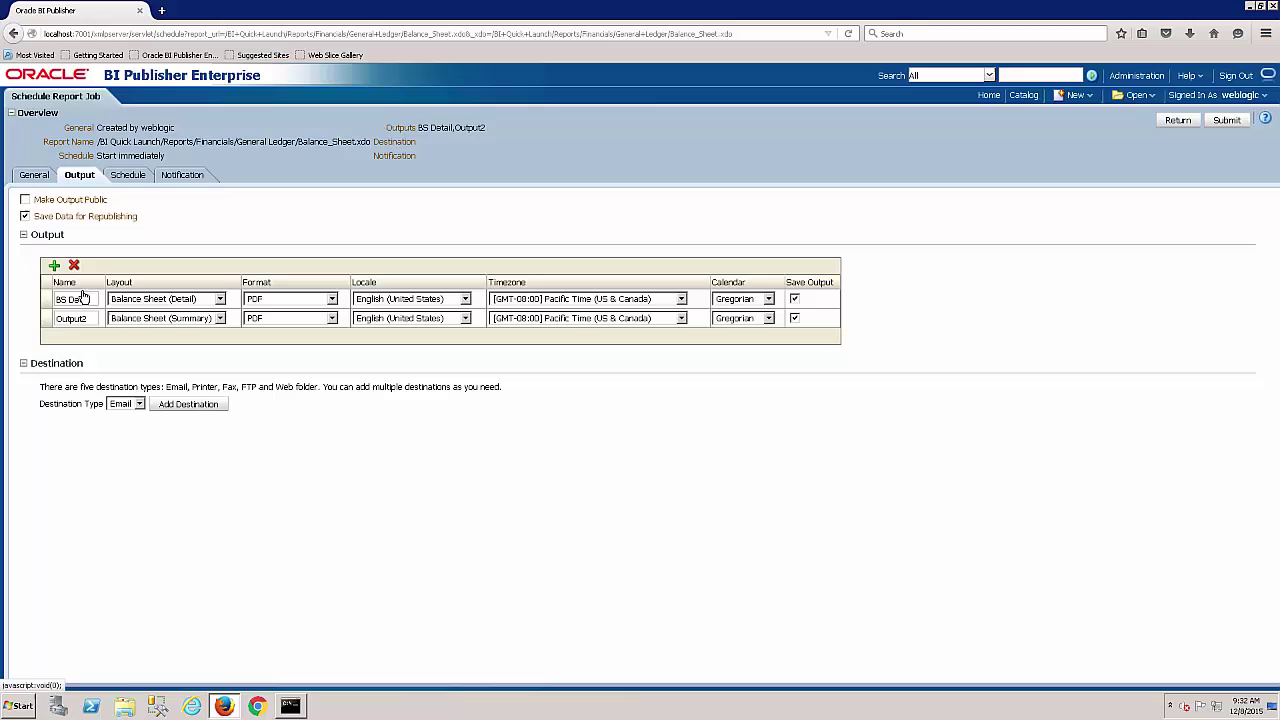
drag(89, 318, 8, 313)
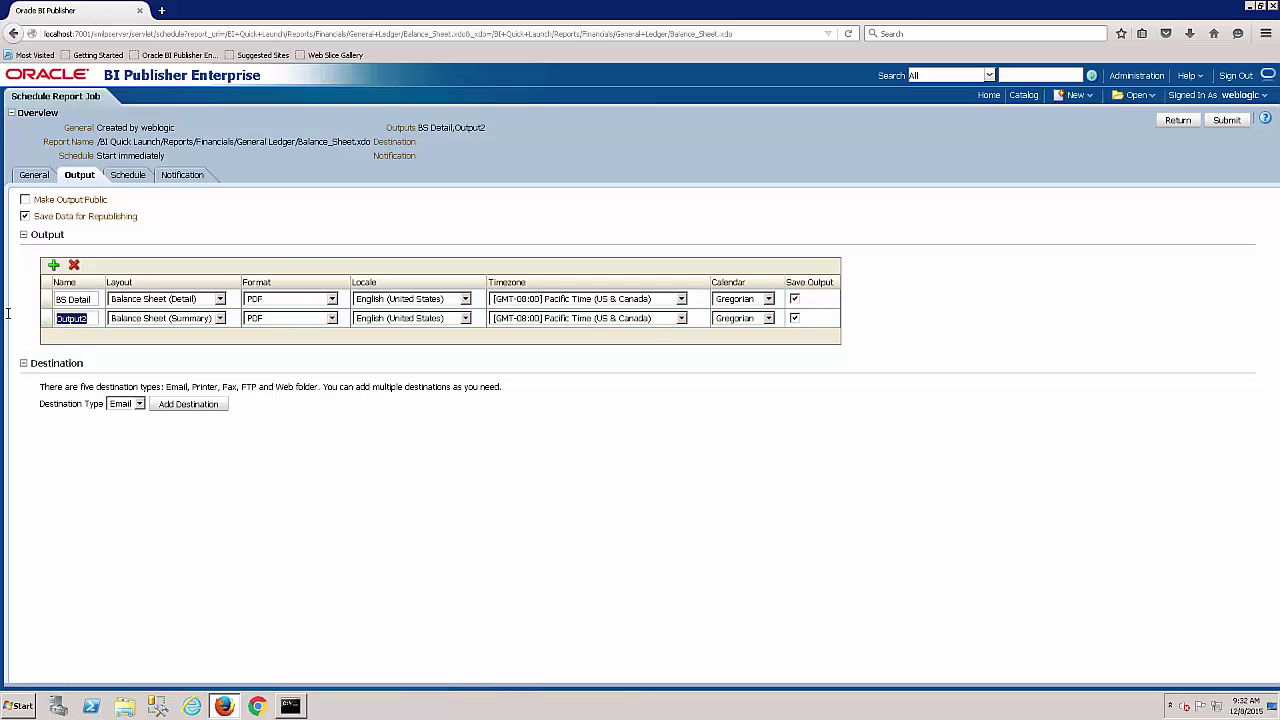
text(BS Summary)
click(176, 407)
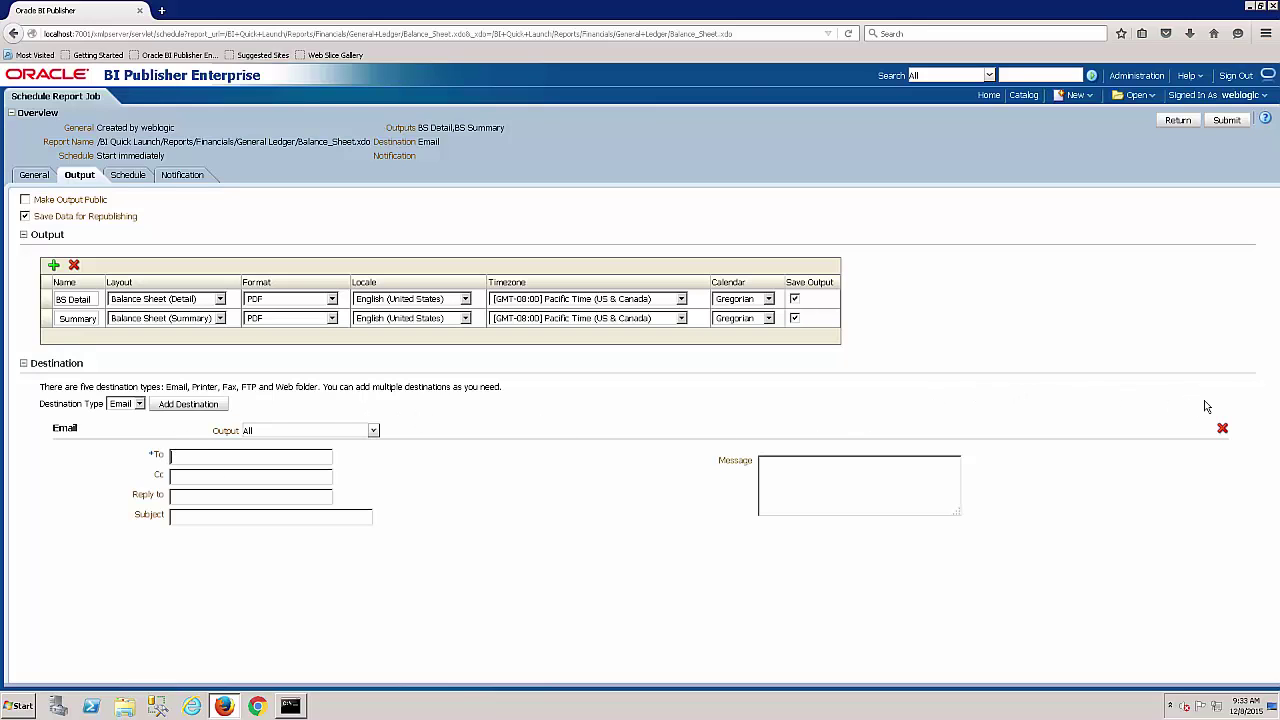
click(1222, 430)
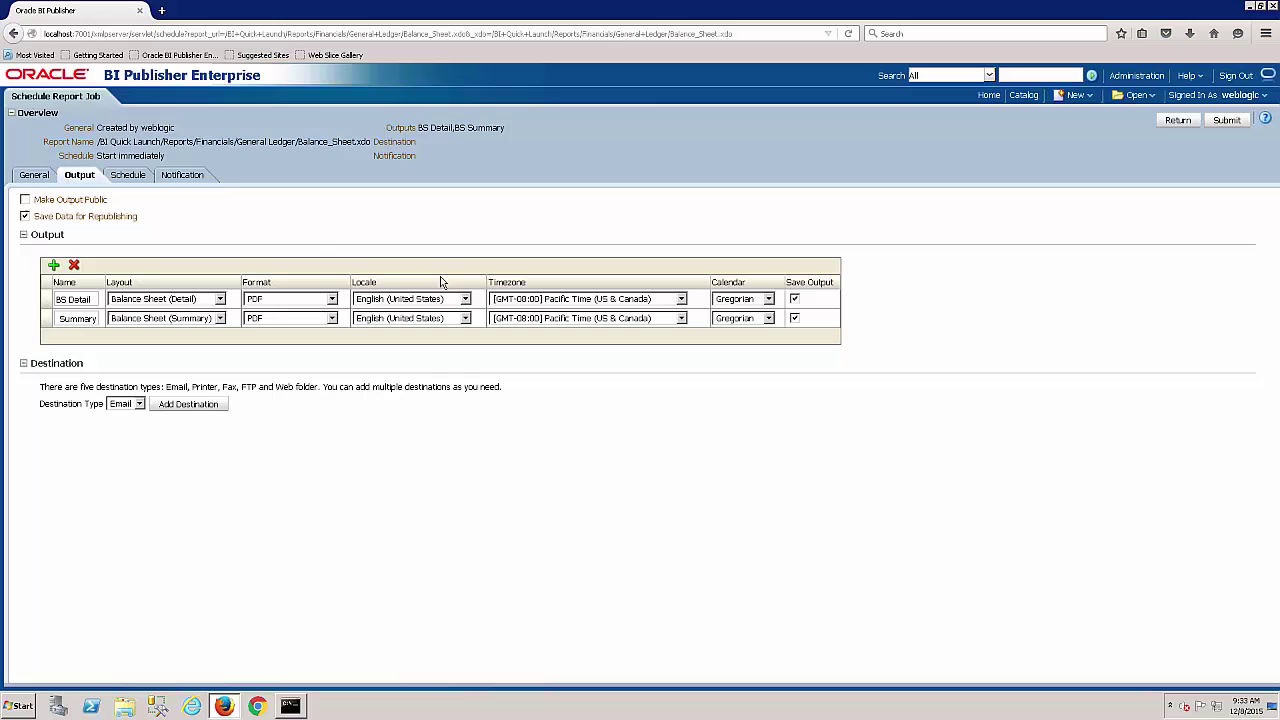
- Set the job's schedule frequency to run once, starting immediately, after briefly picking weekly
click(135, 177)
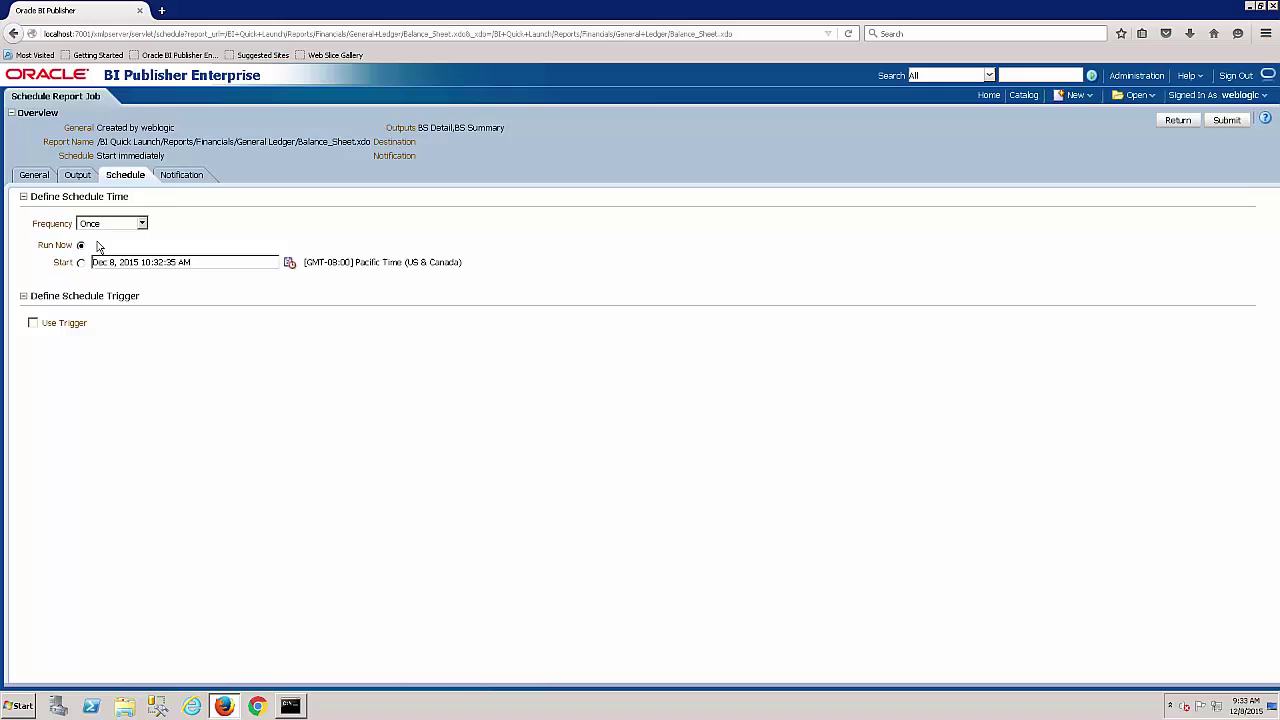
click(142, 224)
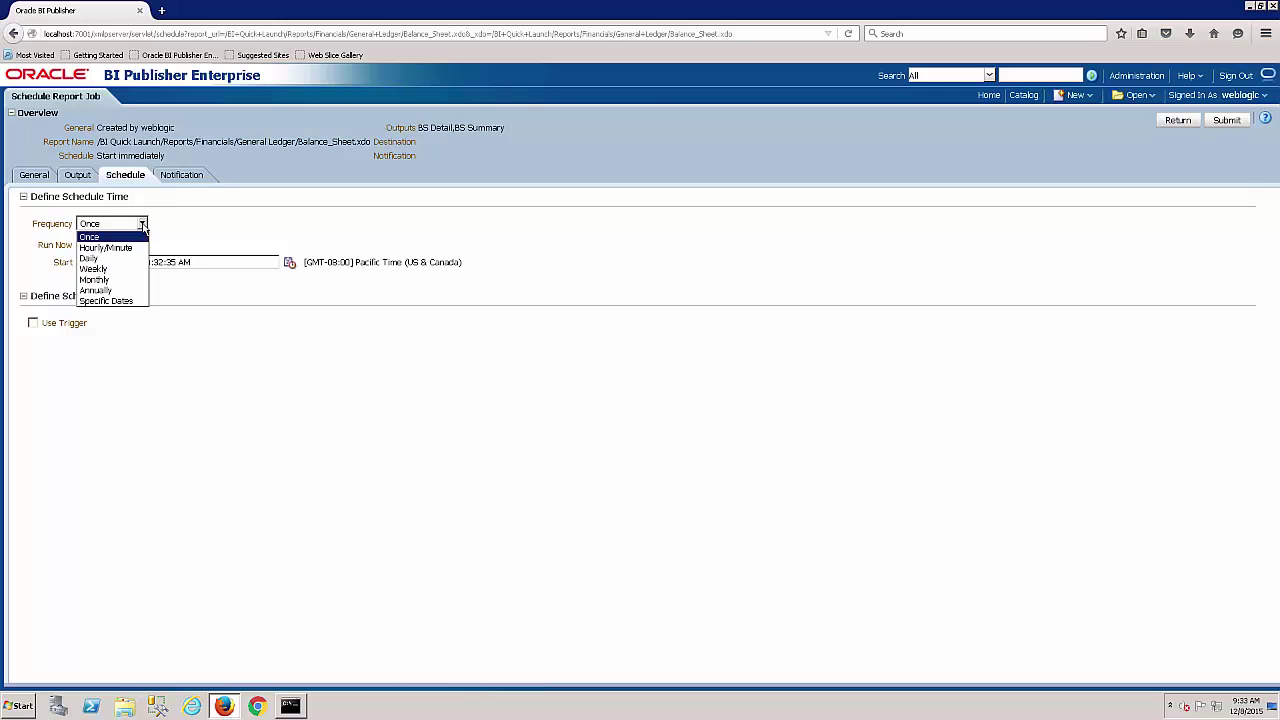
click(111, 272)
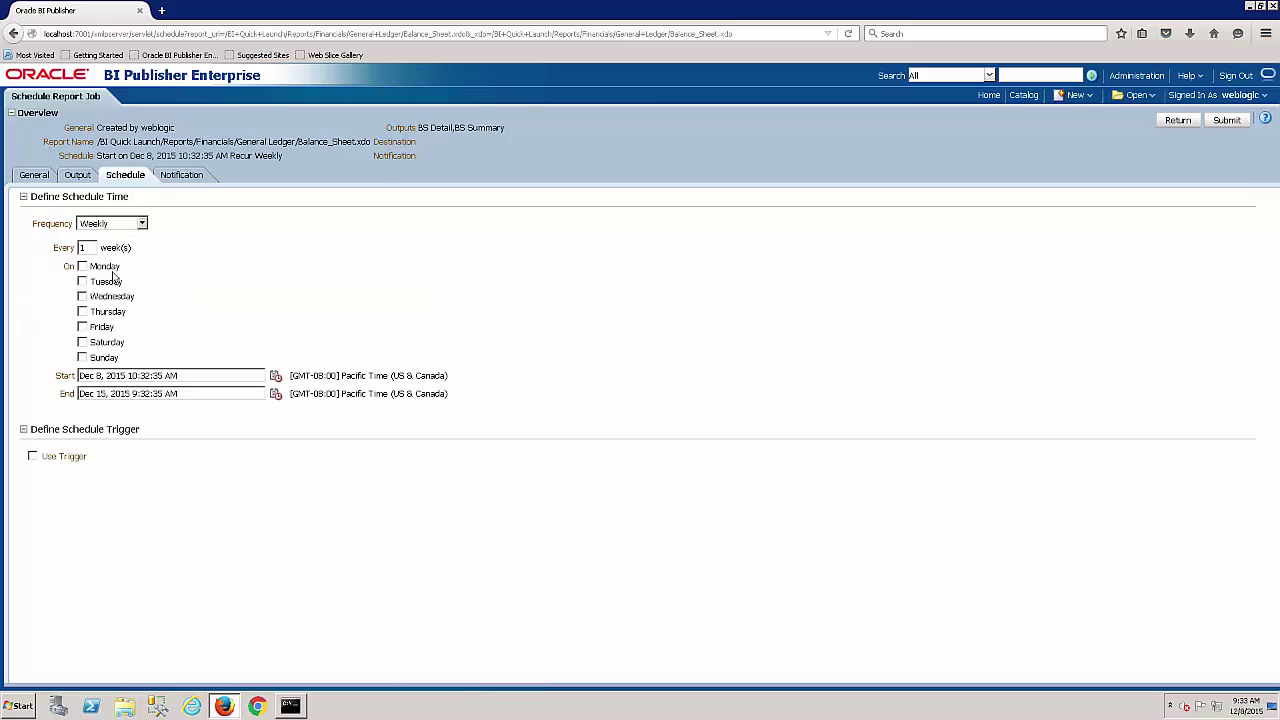
click(142, 225)
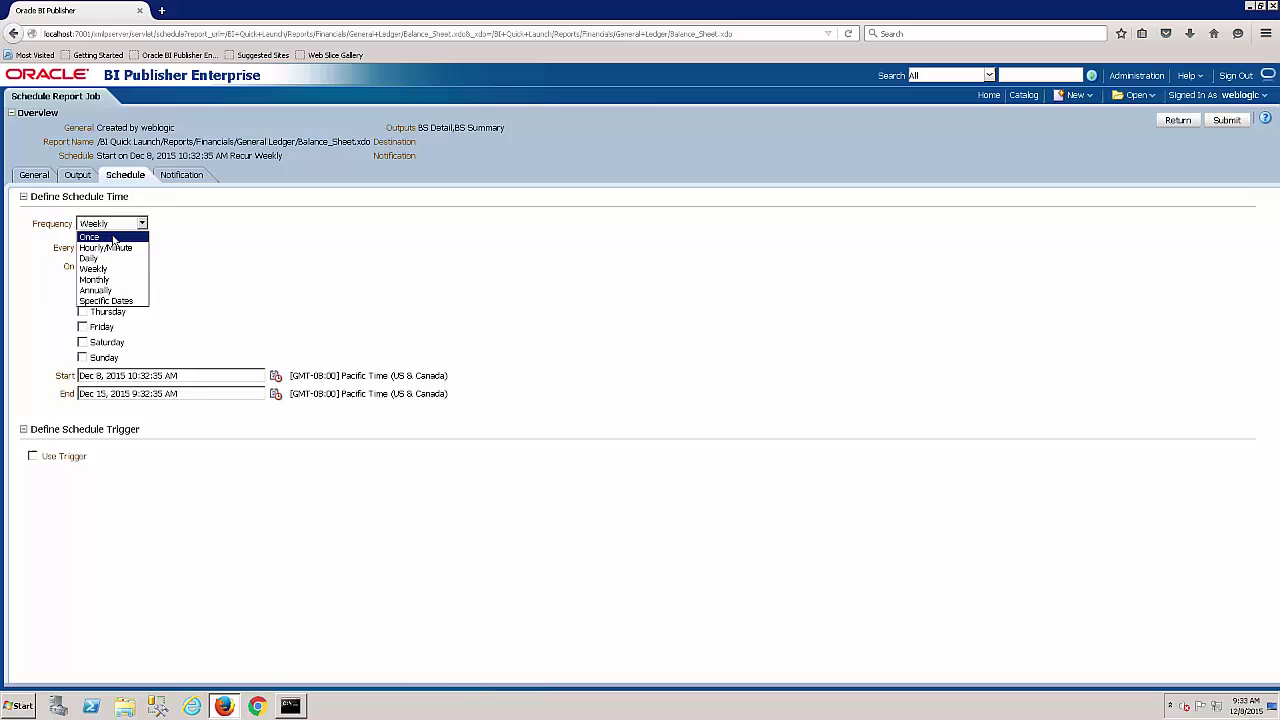
click(114, 237)
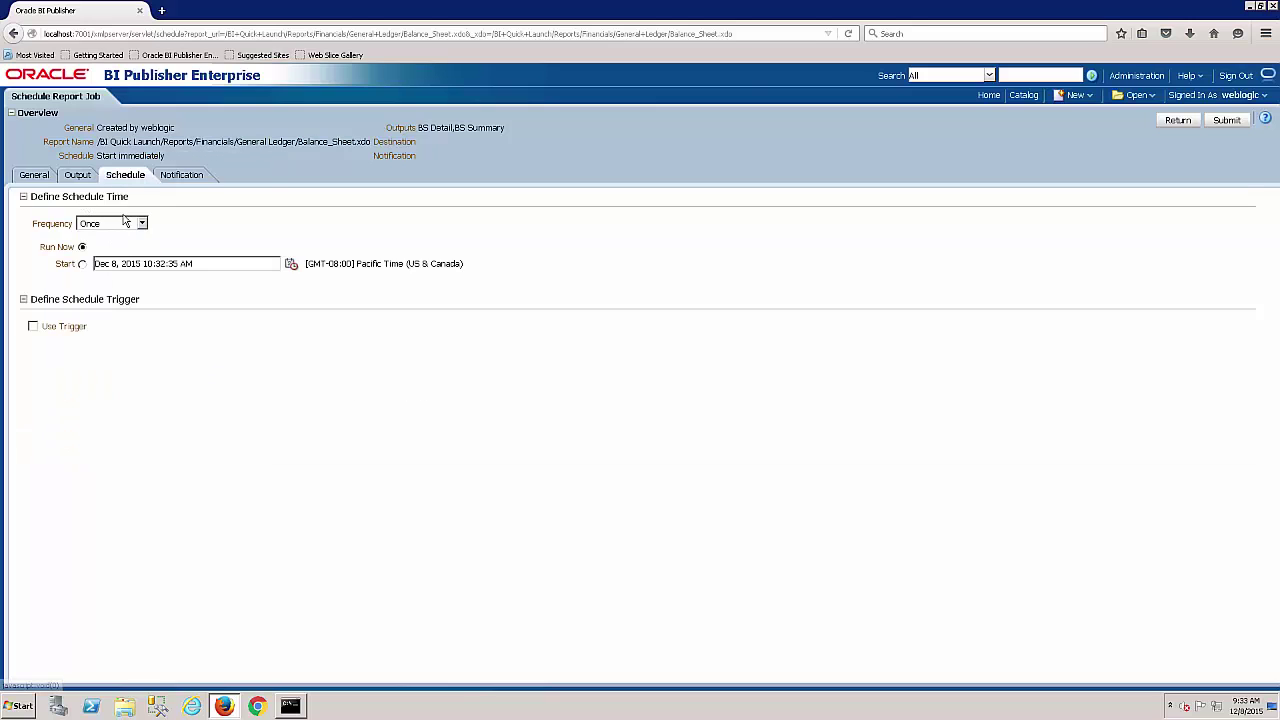
- Leave e-mail notification switched off in the job's notification settings
click(176, 176)
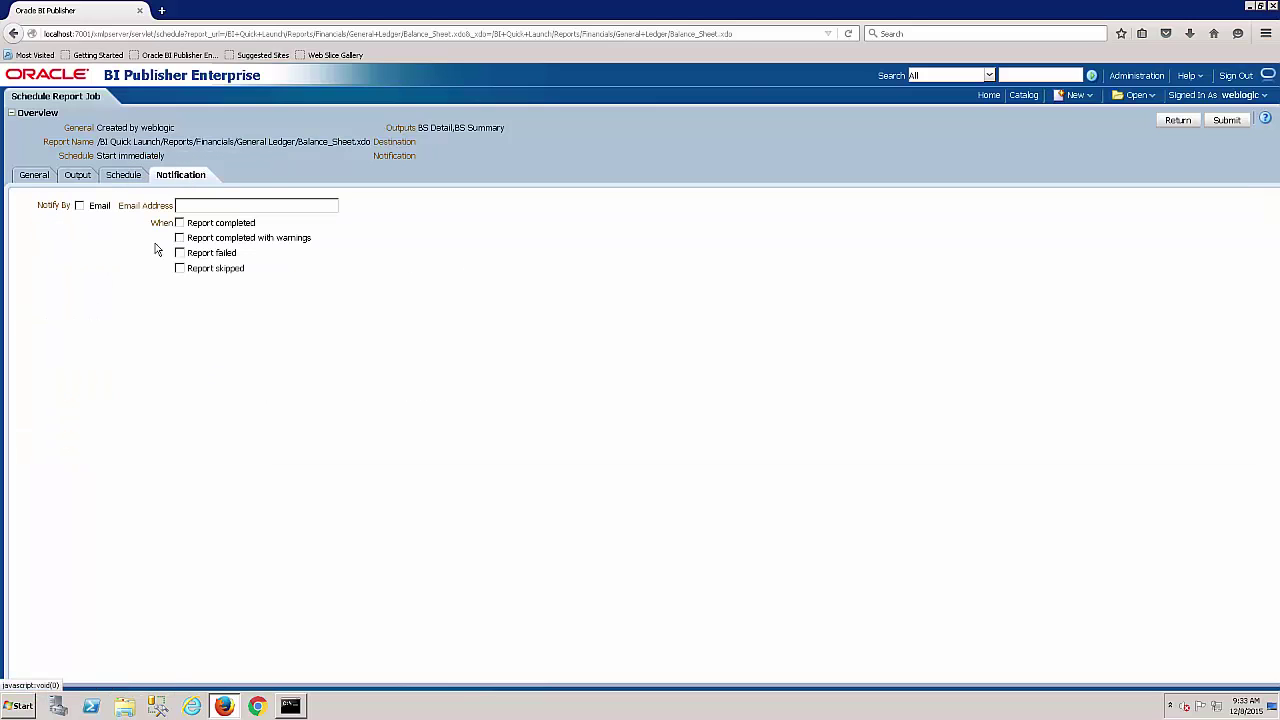
click(80, 206)
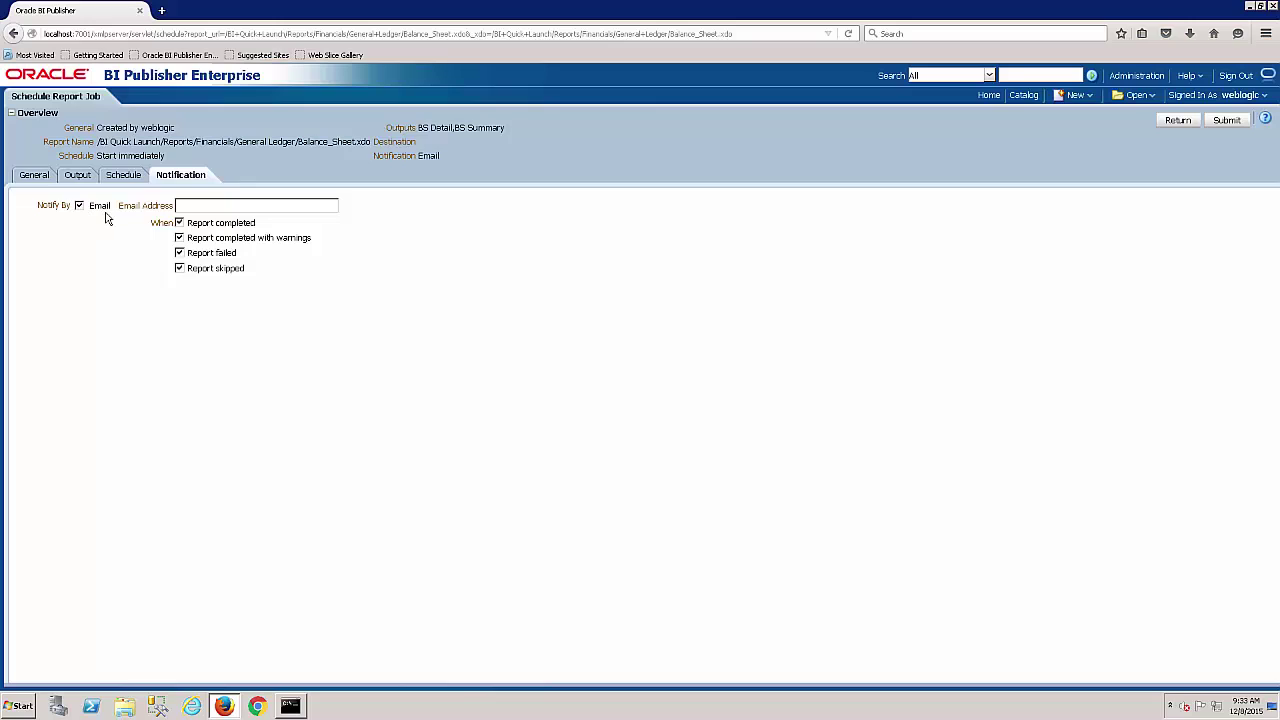
click(80, 206)
- Submit the job with the report job name 'Balance Sheet' and acknowledge the success message
click(1232, 122)
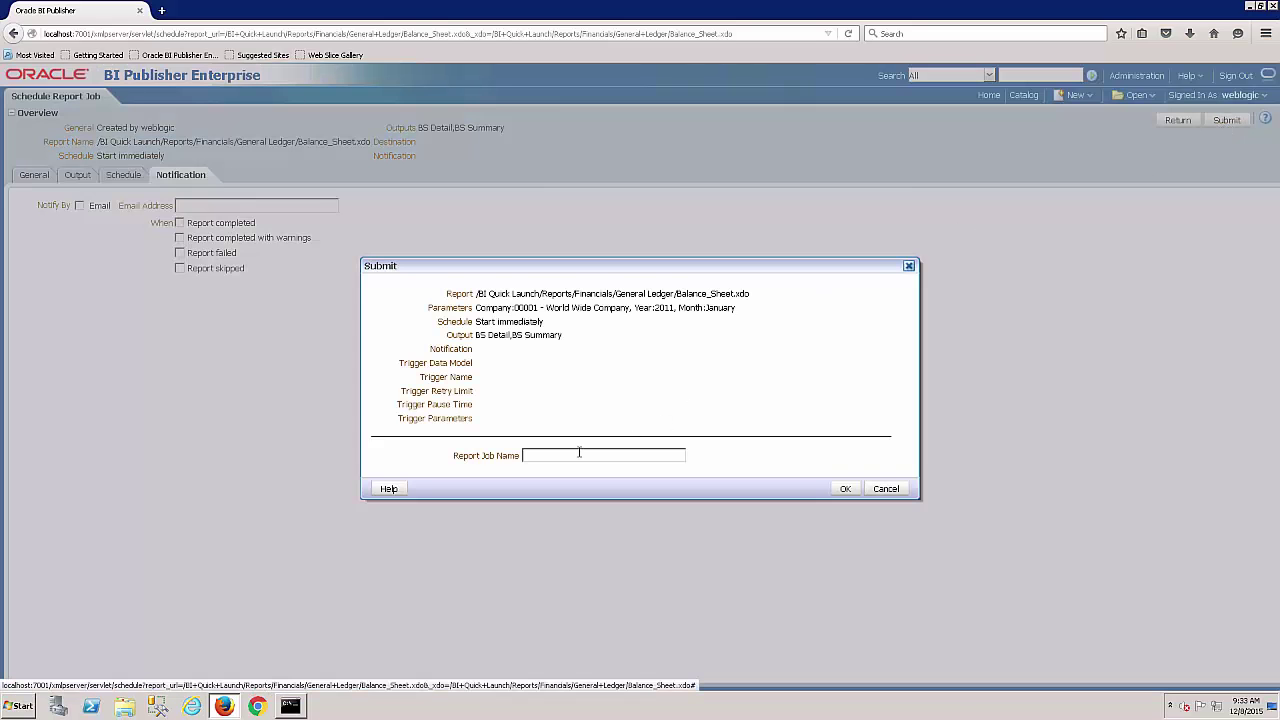
click(580, 452)
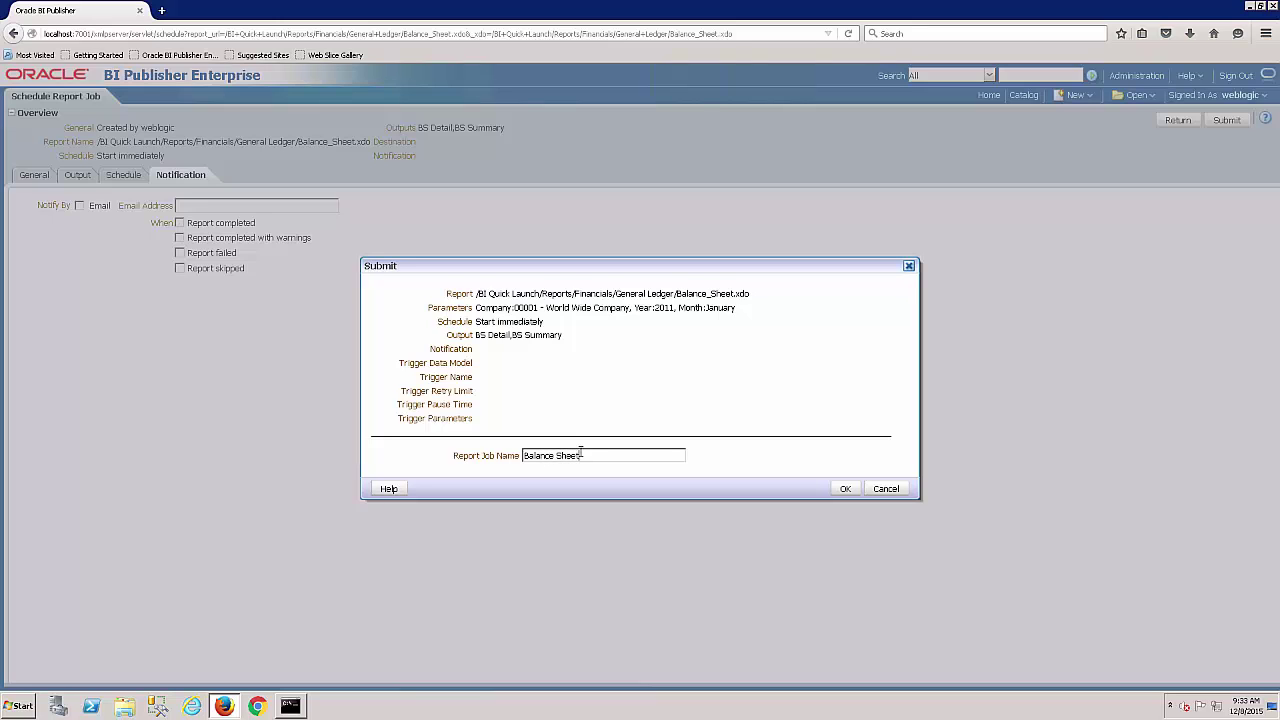
click(845, 488)
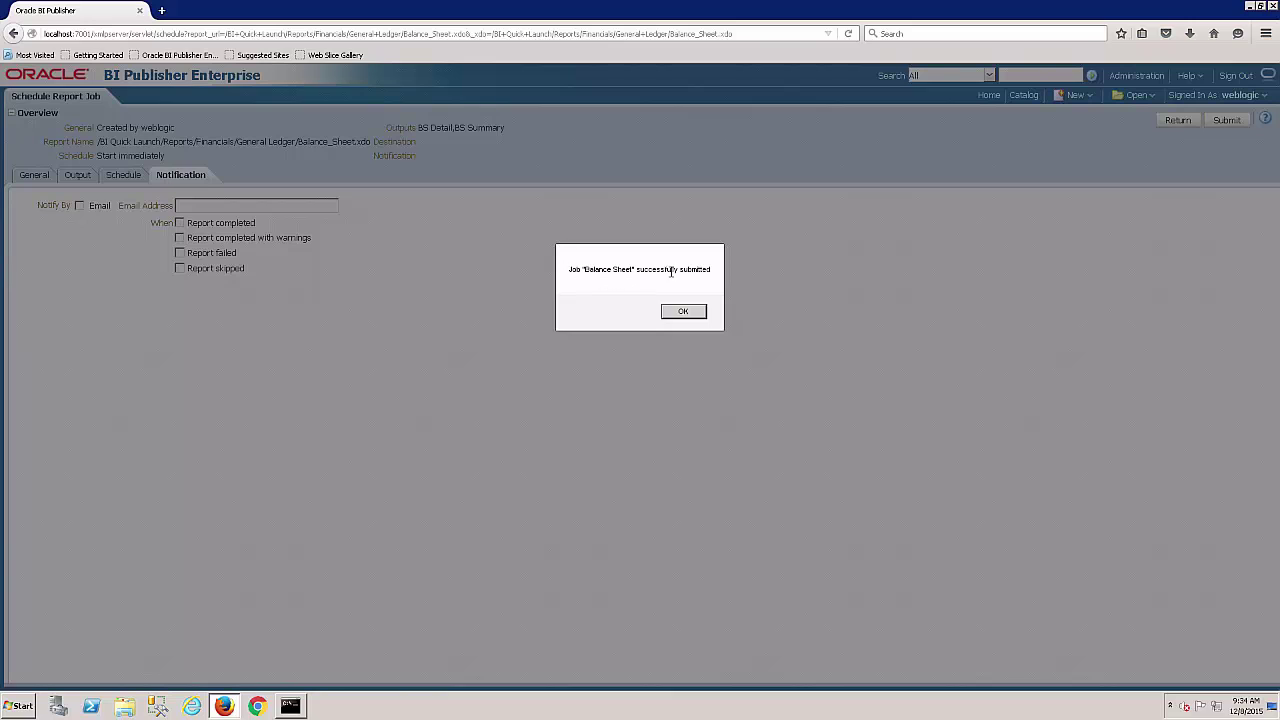
click(683, 312)
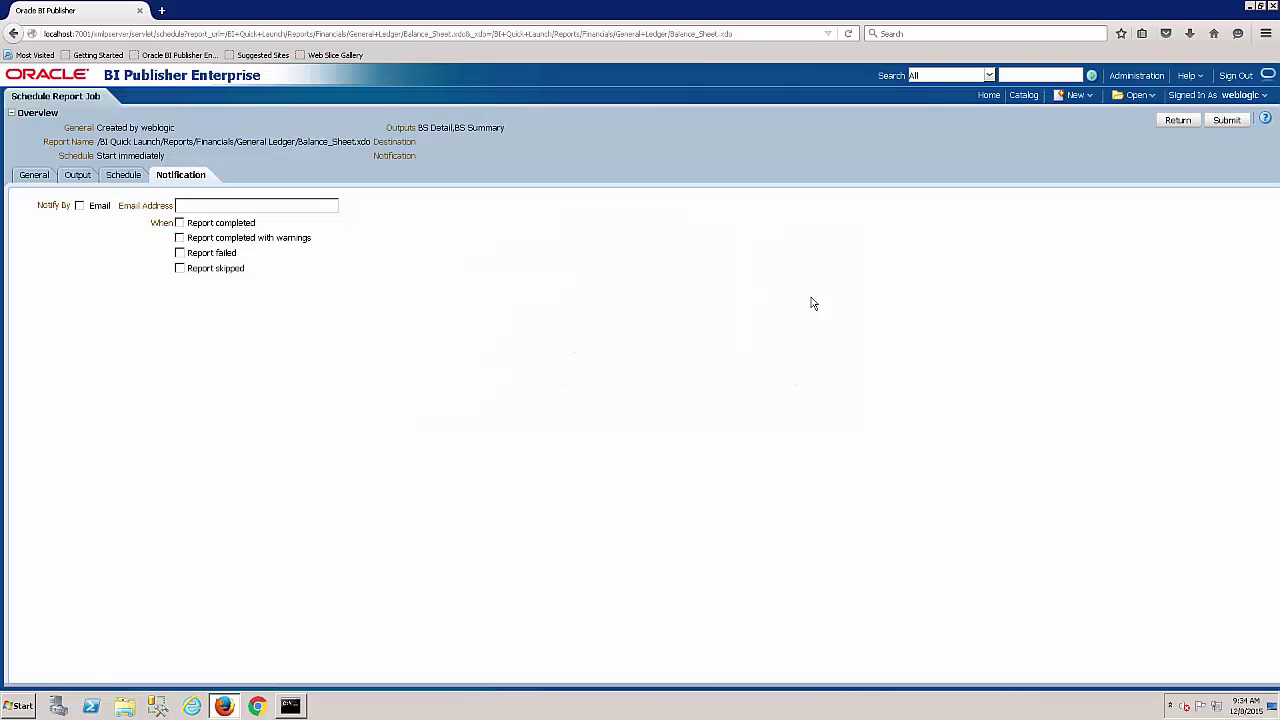
- Refresh Balance_Sheet's job history until the newest run shows Success, then open that run's details
click(1178, 120)
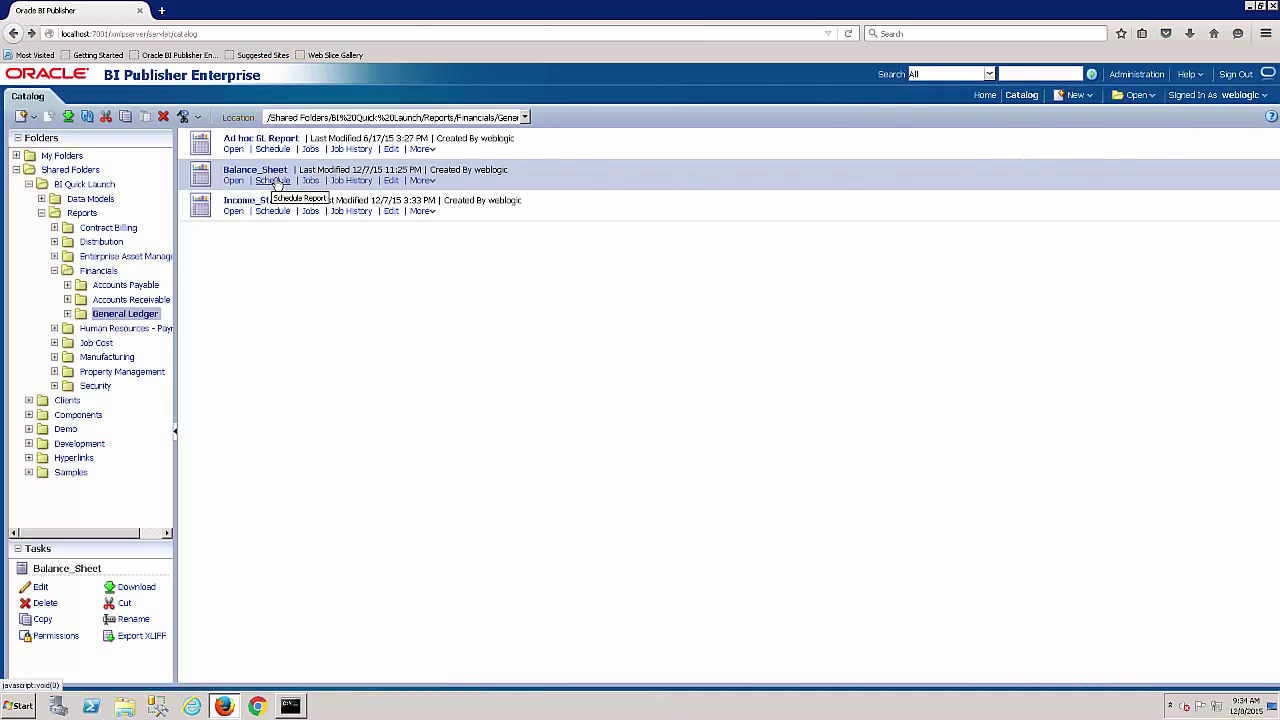
click(352, 183)
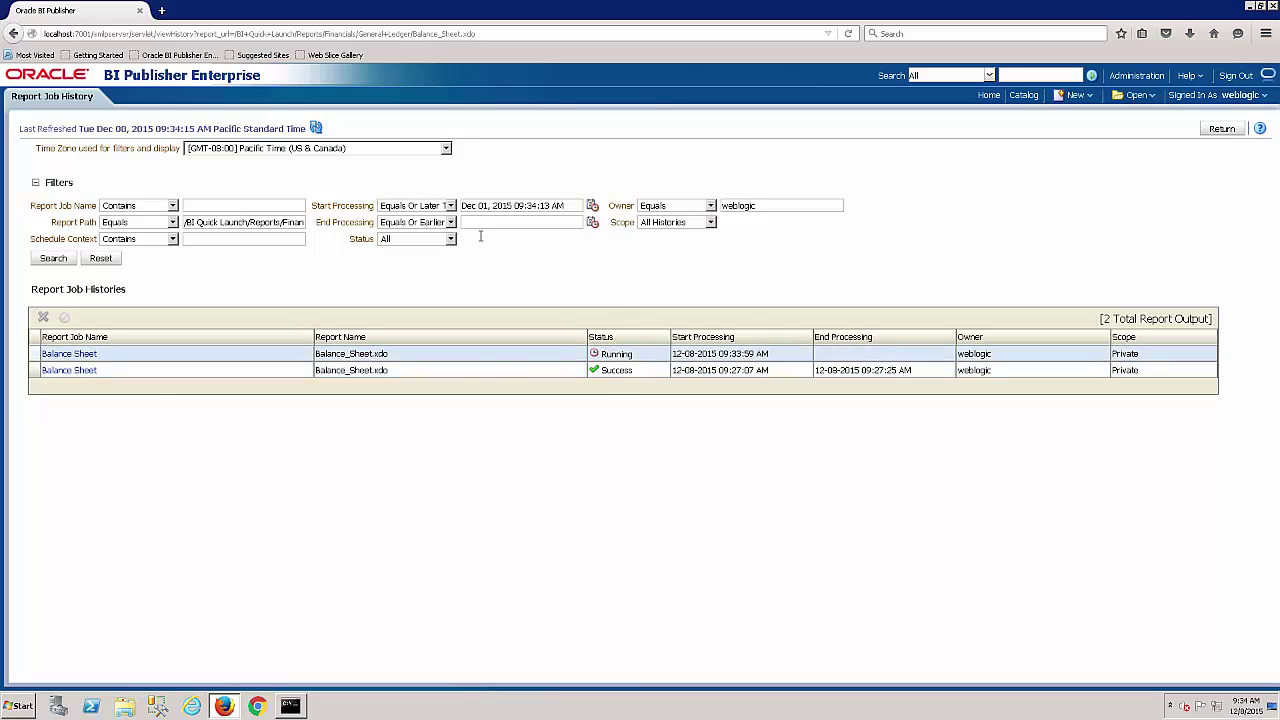
click(316, 128)
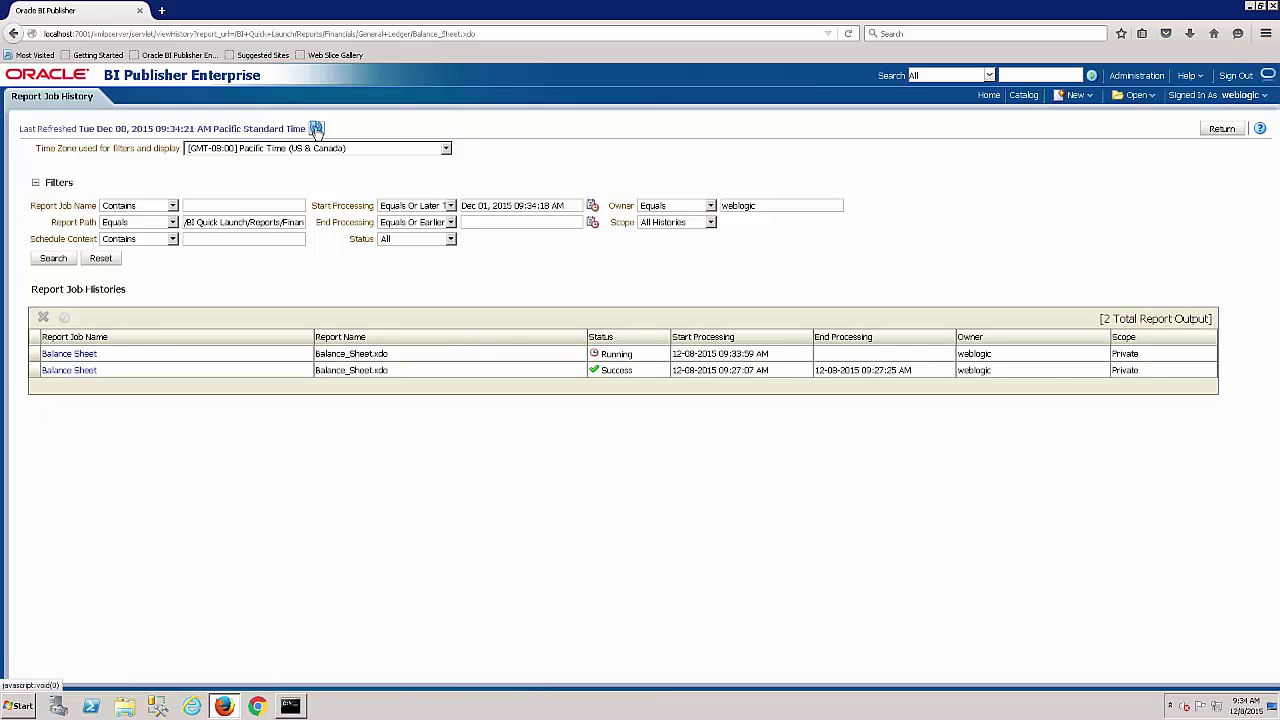
click(316, 128)
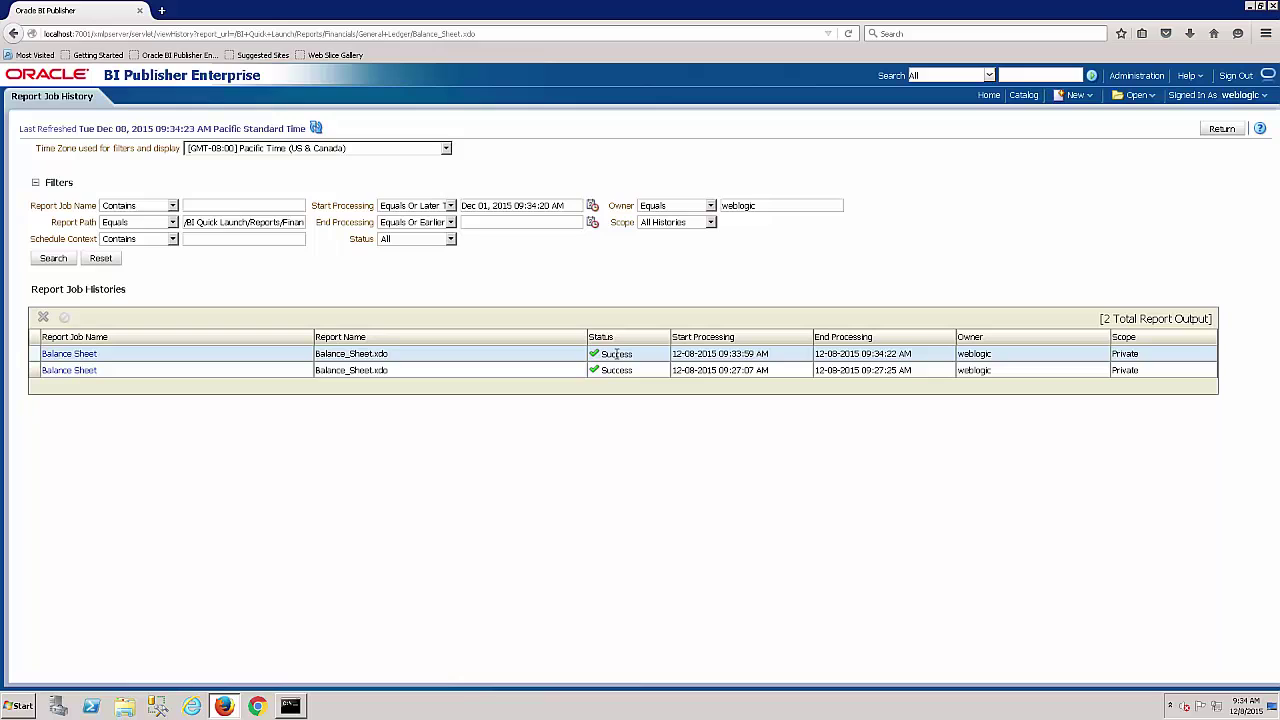
click(78, 358)
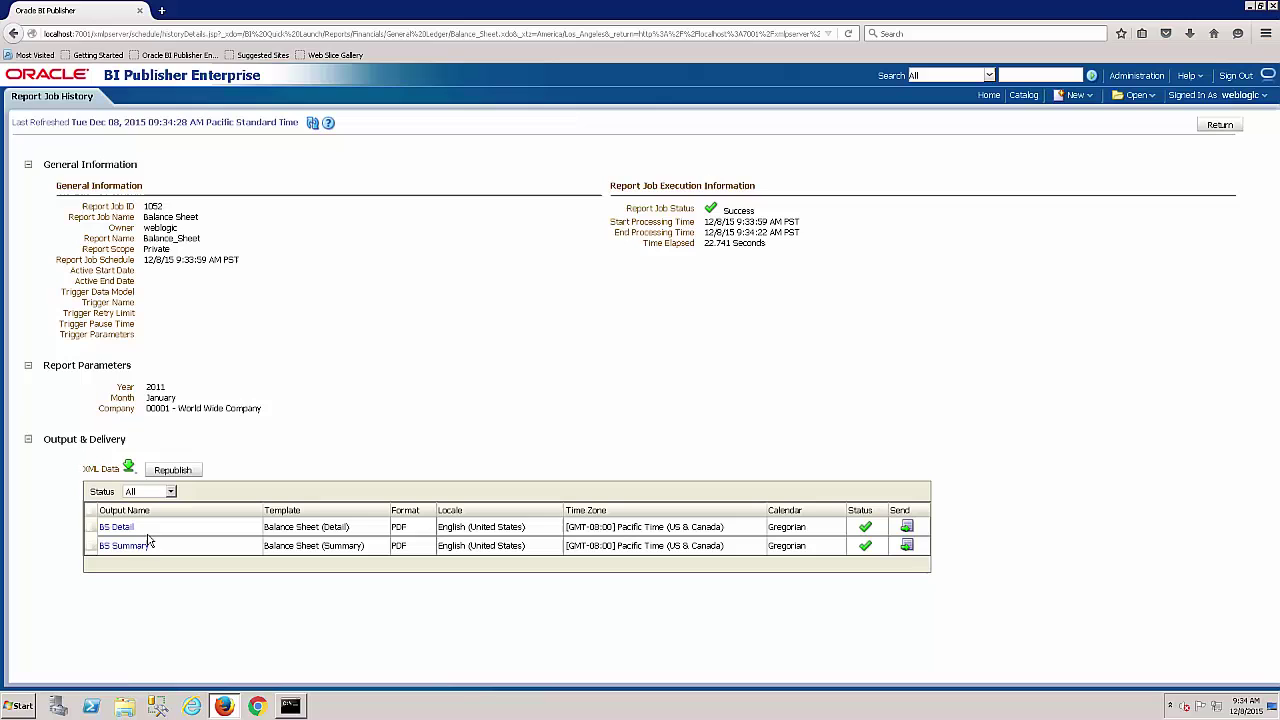
click(124, 546)
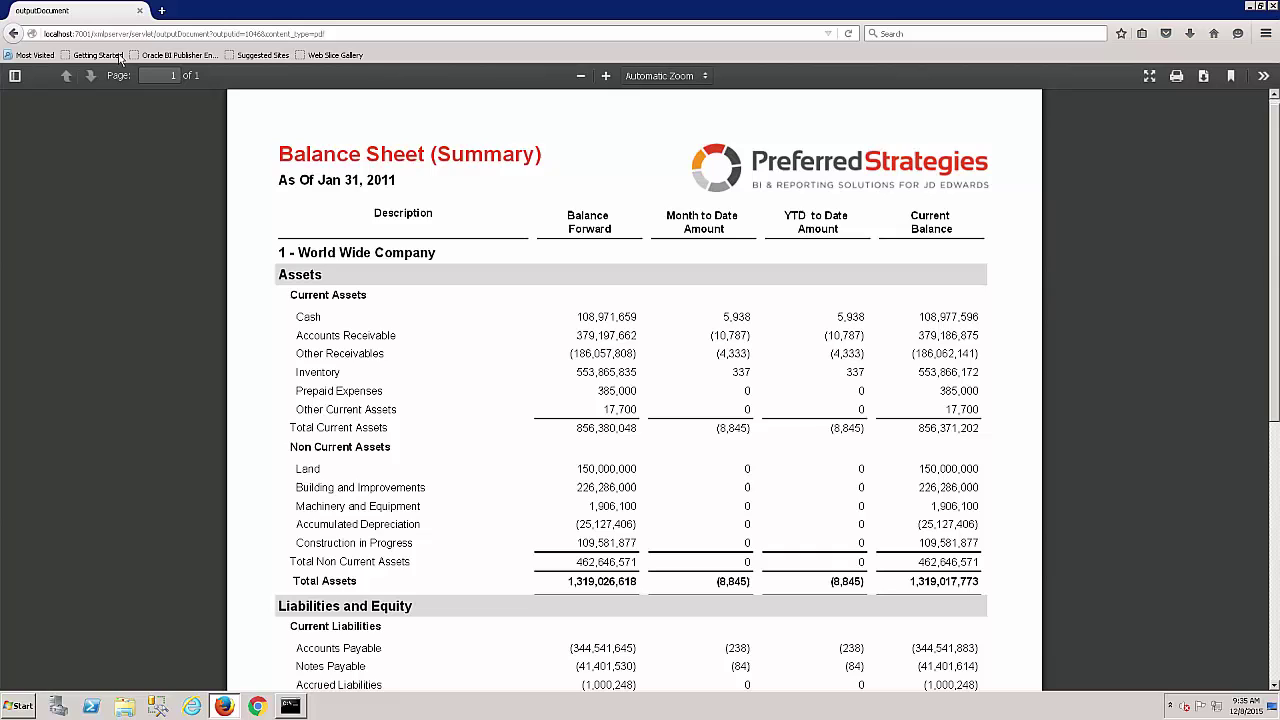
key(alt+Left)
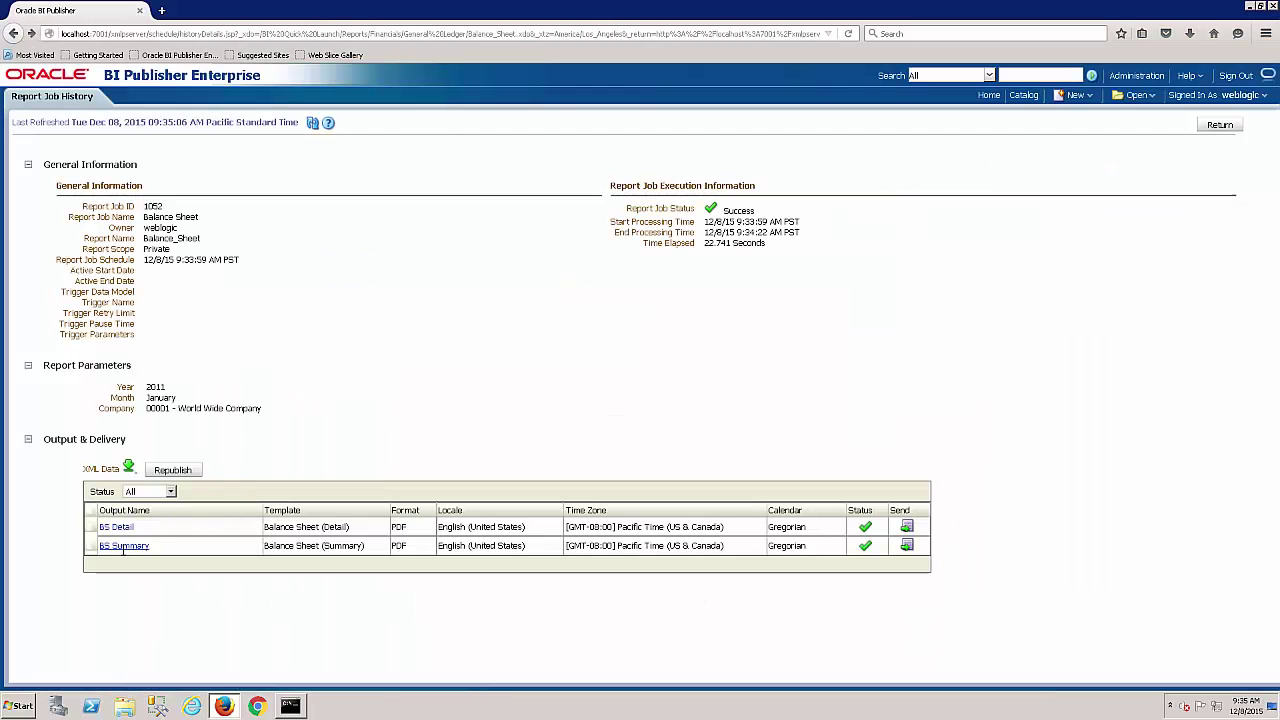
- Drill from BS Detail's 1110.100 Pride Creek National Bank line to its GL Transaction Detail at page width, then return
click(114, 527)
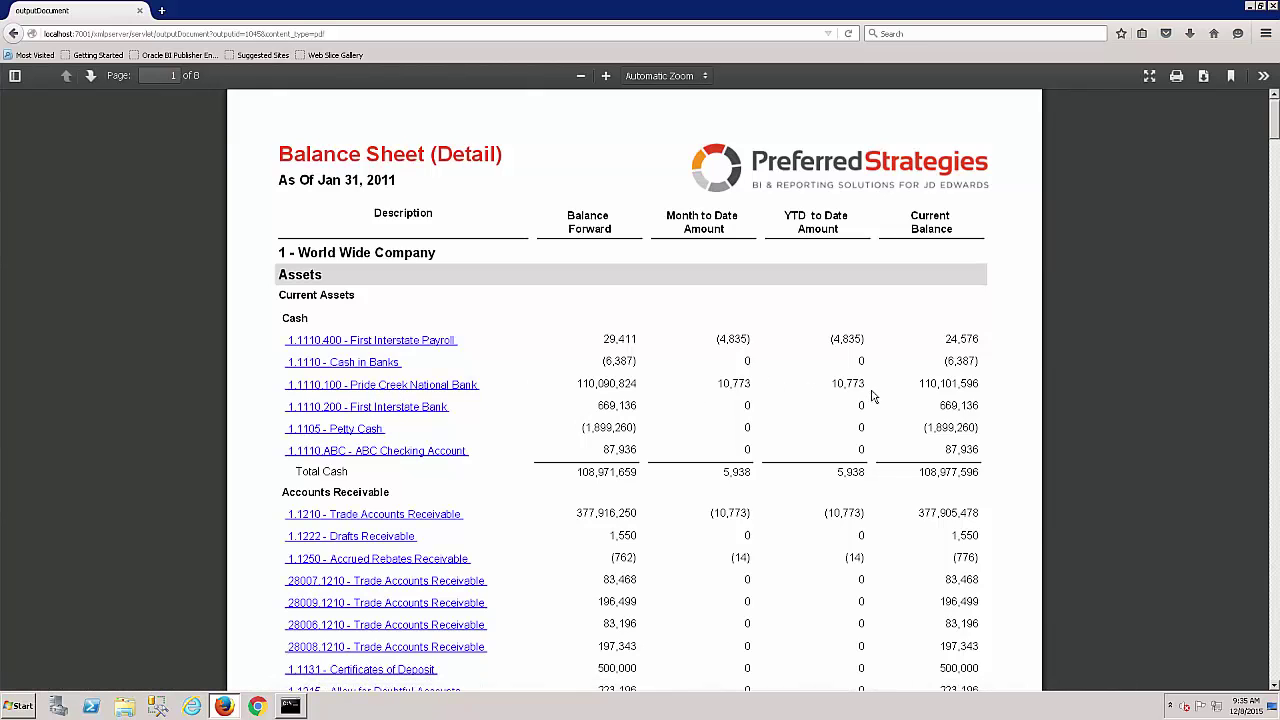
click(403, 389)
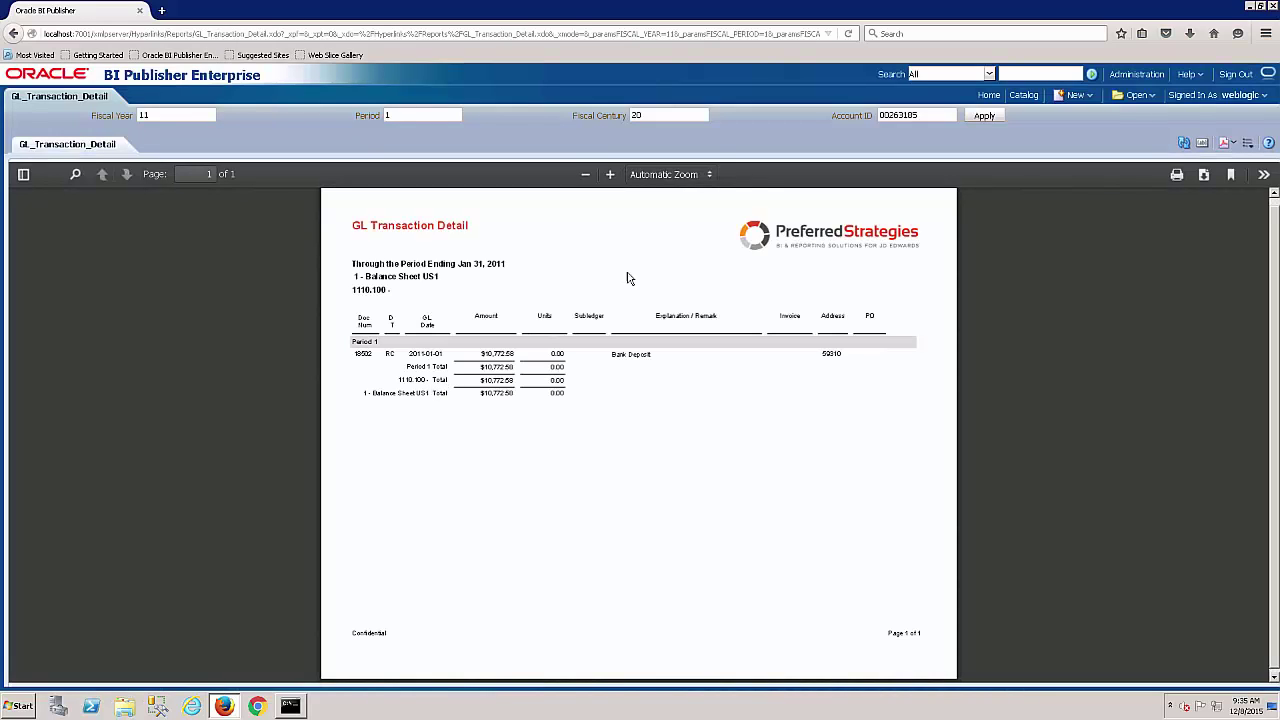
click(711, 174)
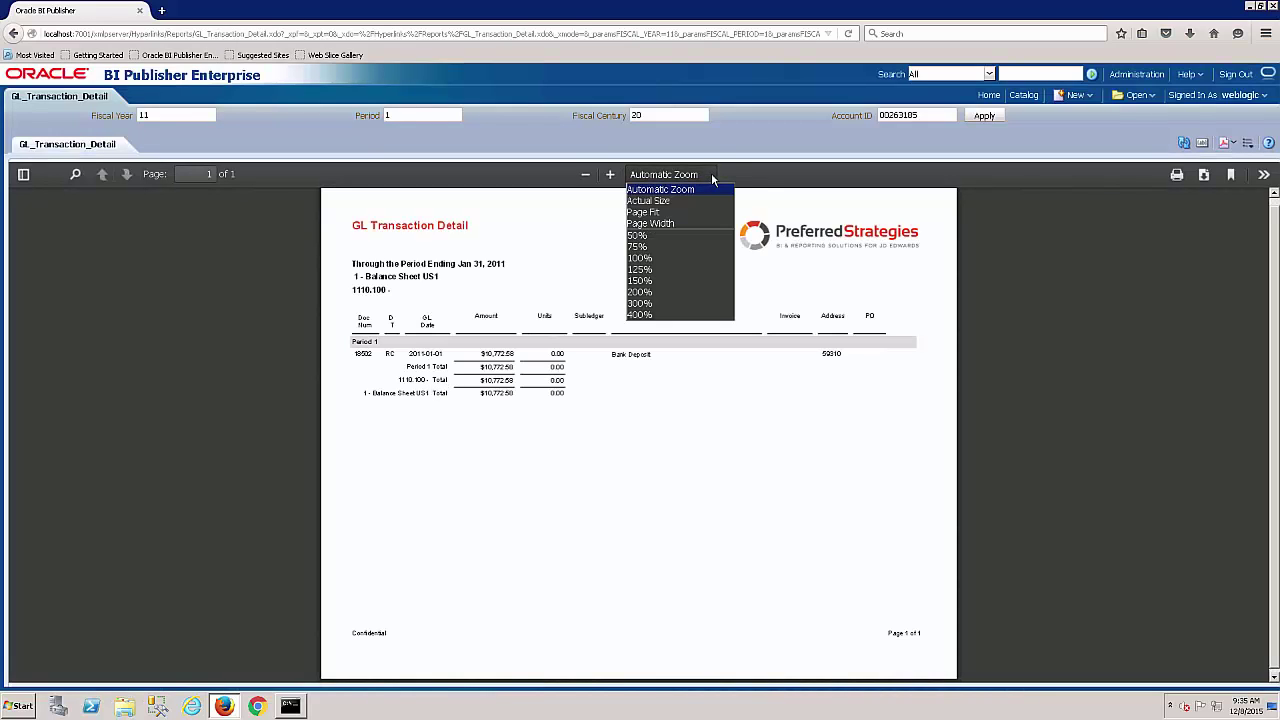
click(670, 225)
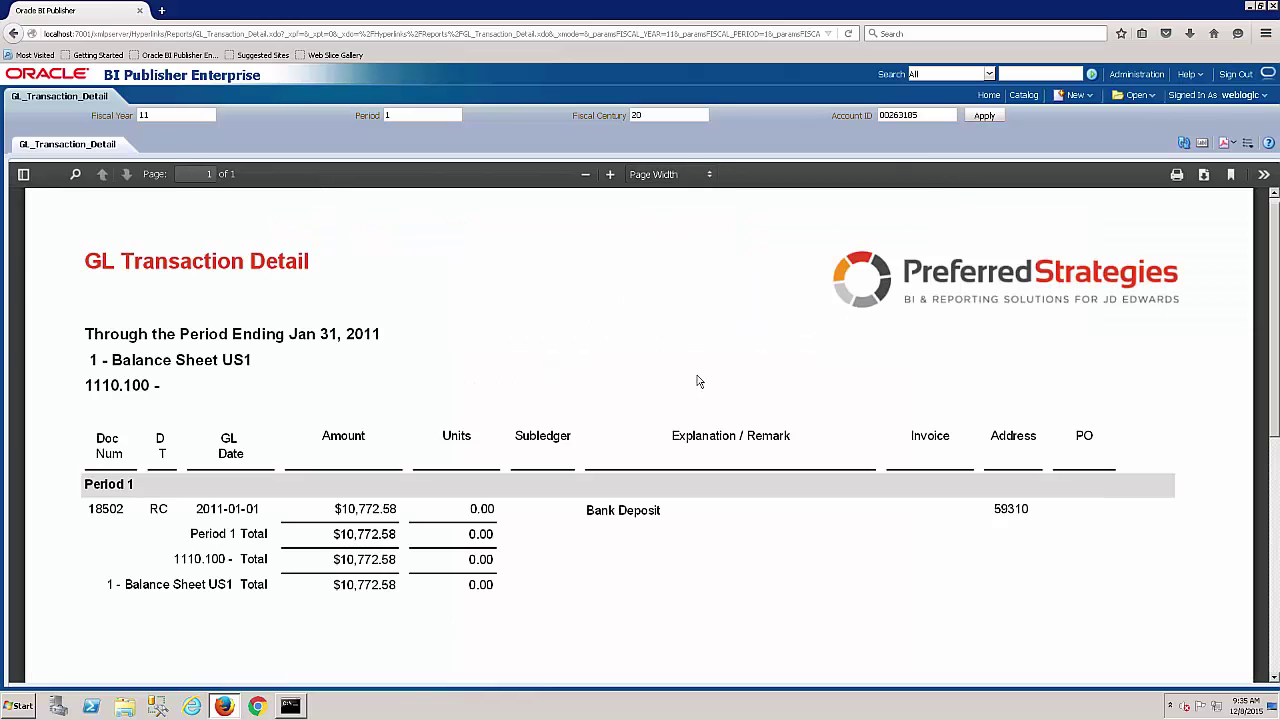
click(13, 33)
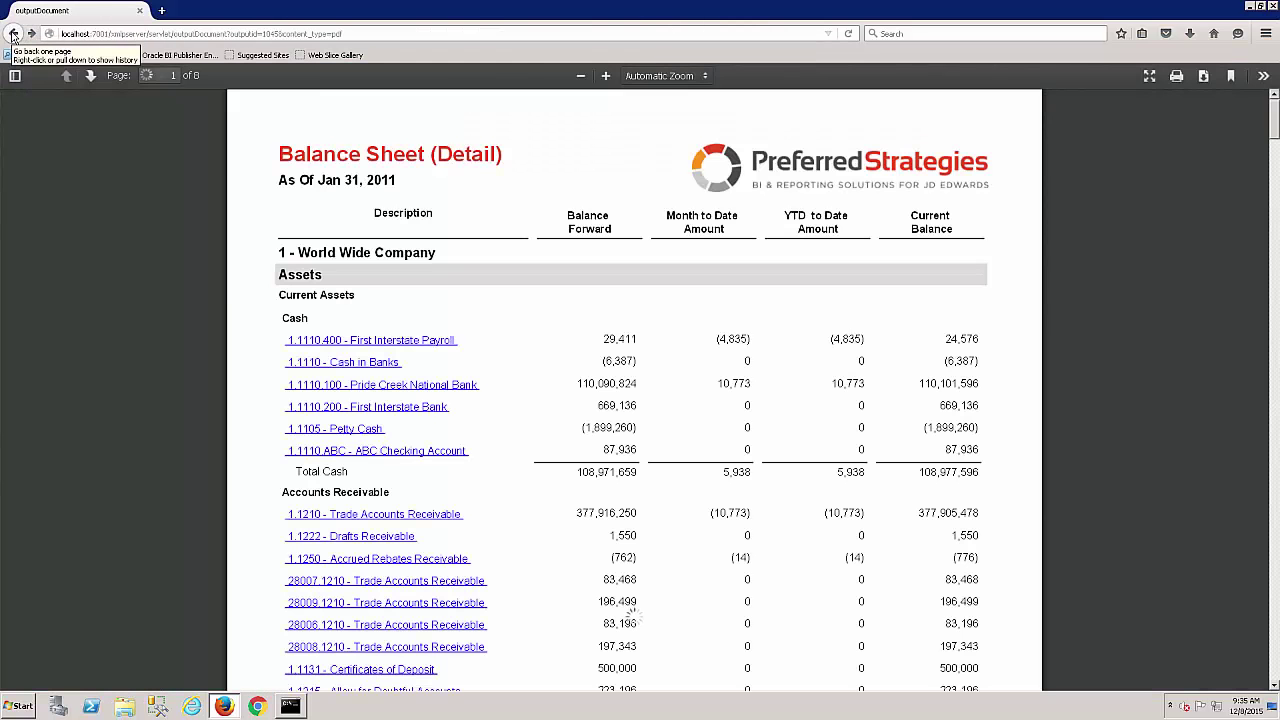
click(13, 33)
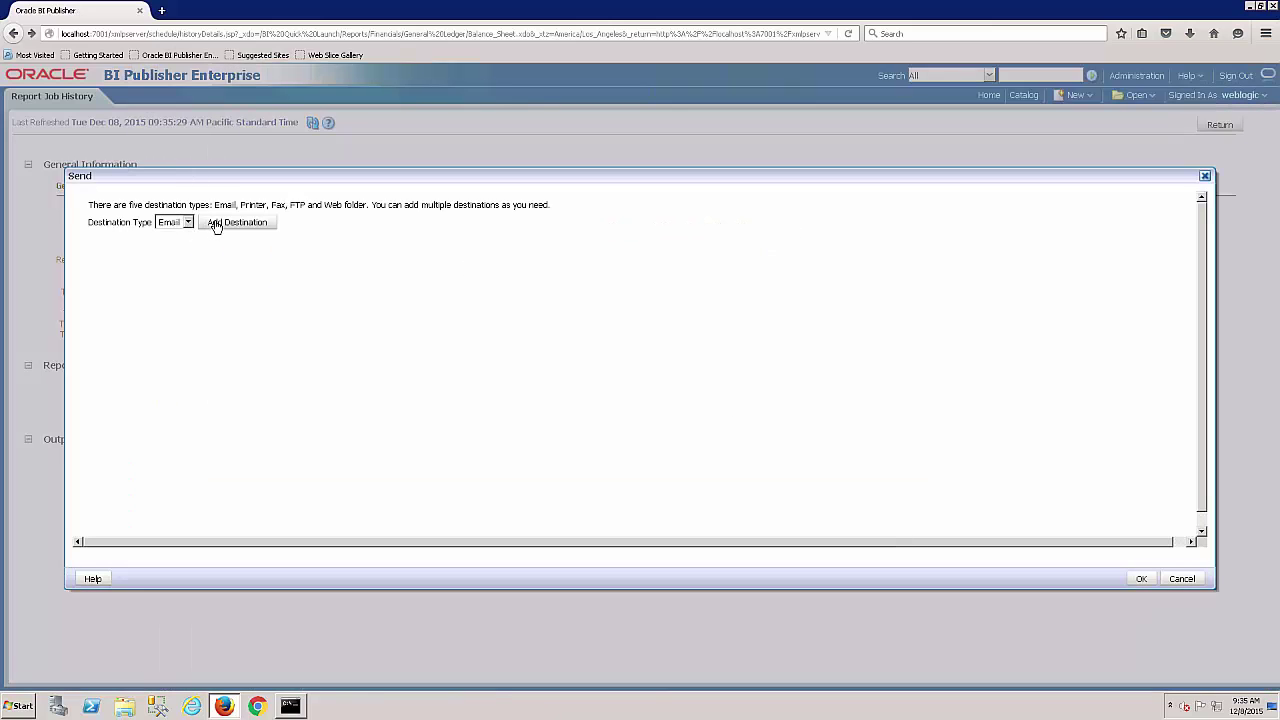
click(216, 224)
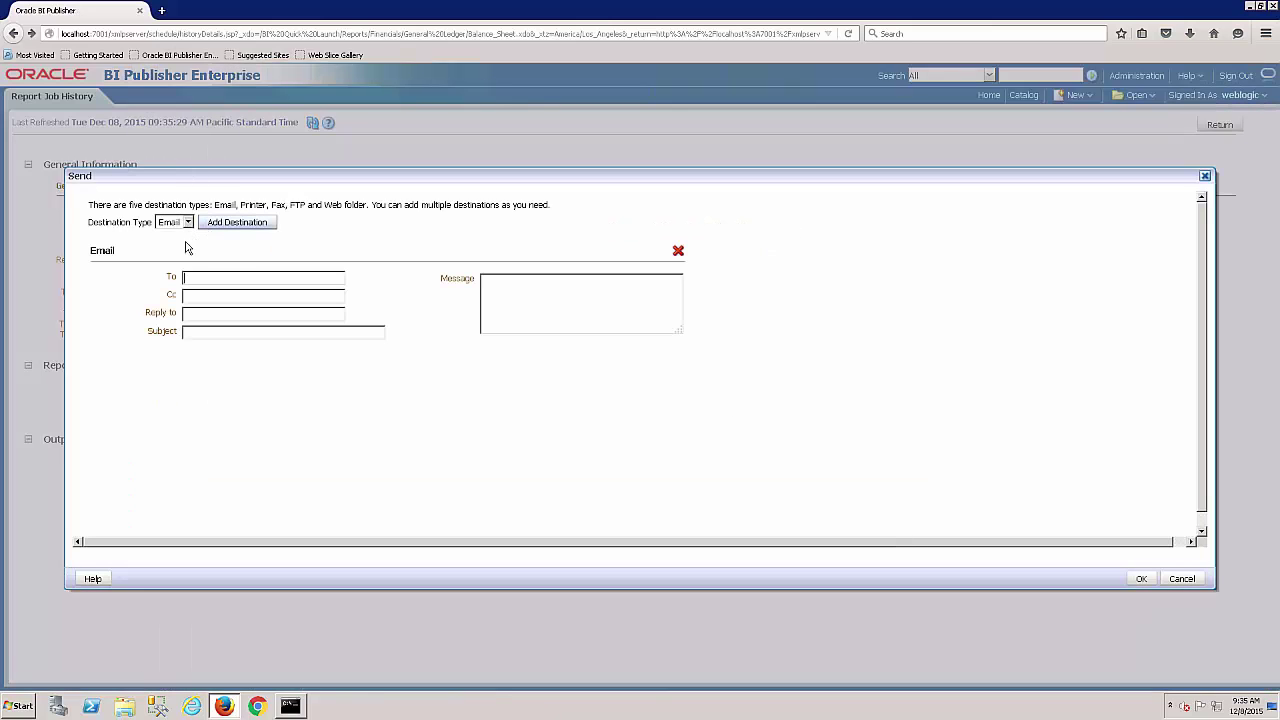
click(678, 251)
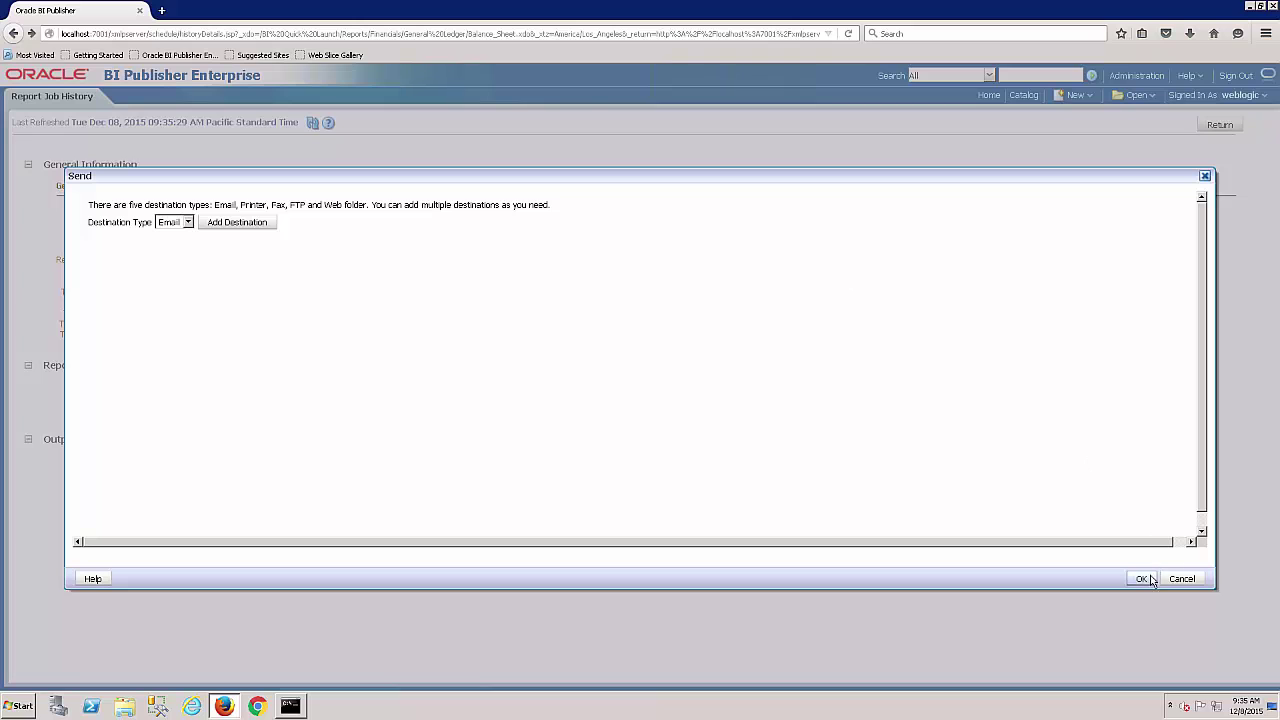
click(1180, 580)
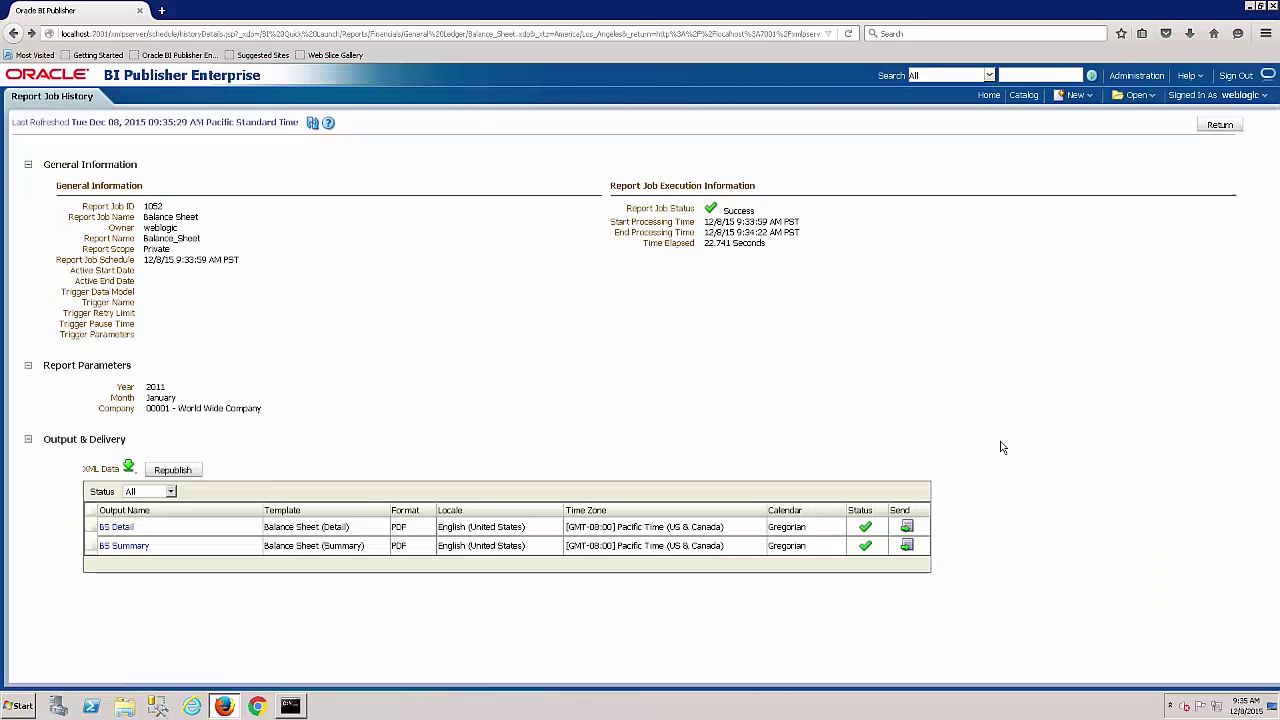